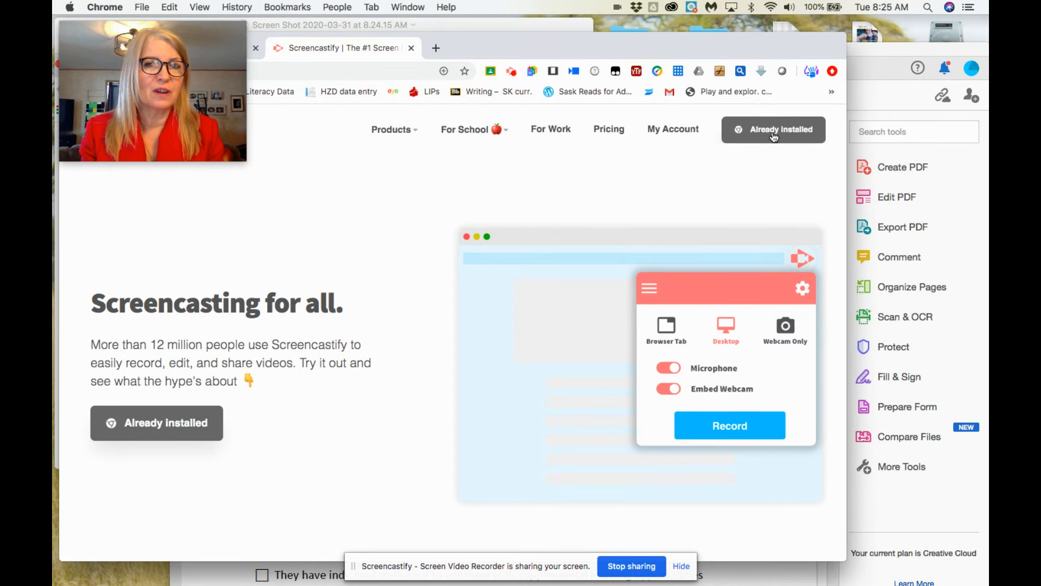
- Switch to Acrobat, show Parent Intention for Supplemental Learning.pdf and close its completed signature request
click(552, 24)
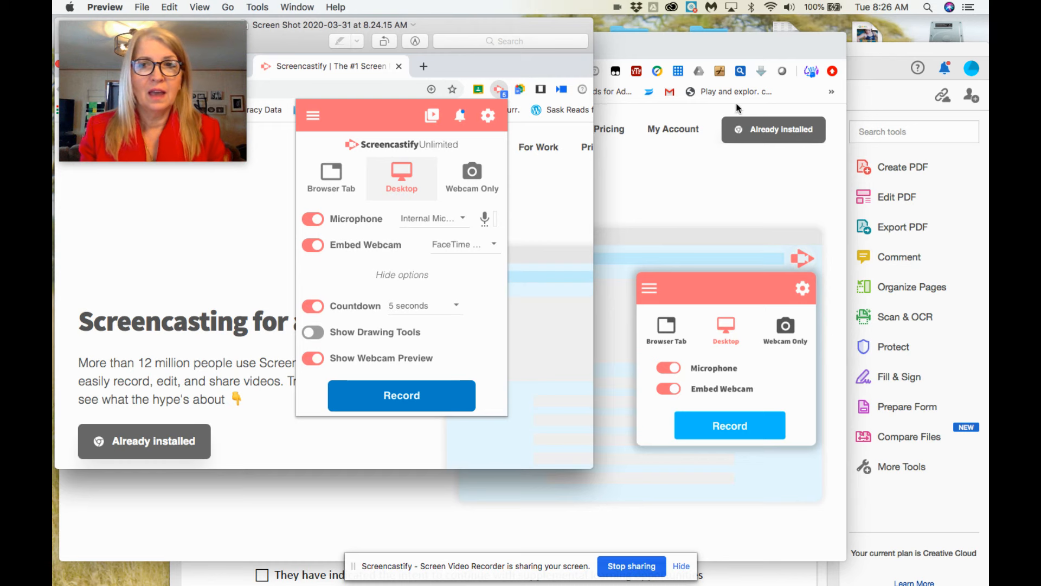
click(854, 50)
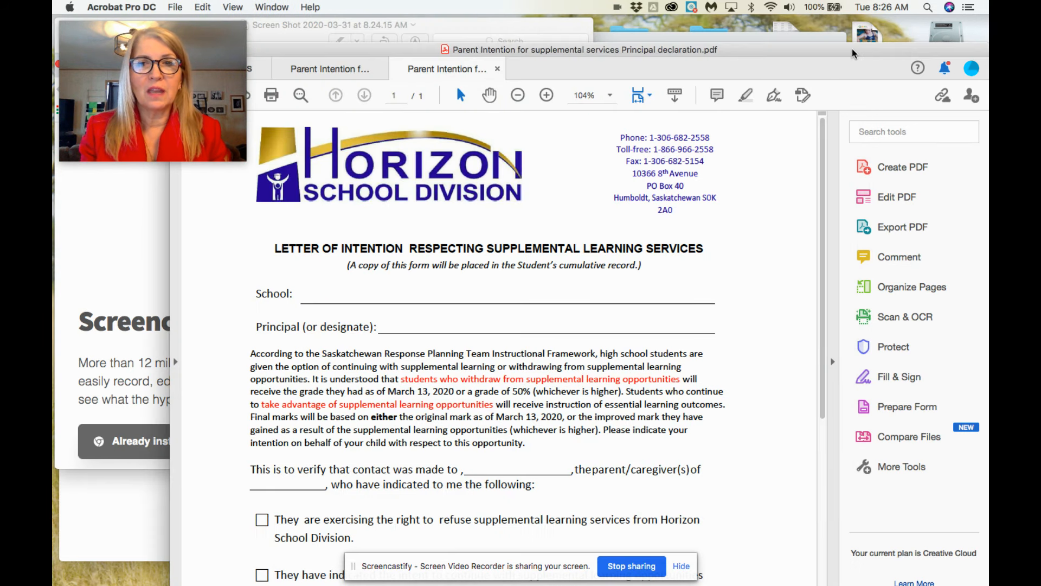
drag(847, 53, 801, 25)
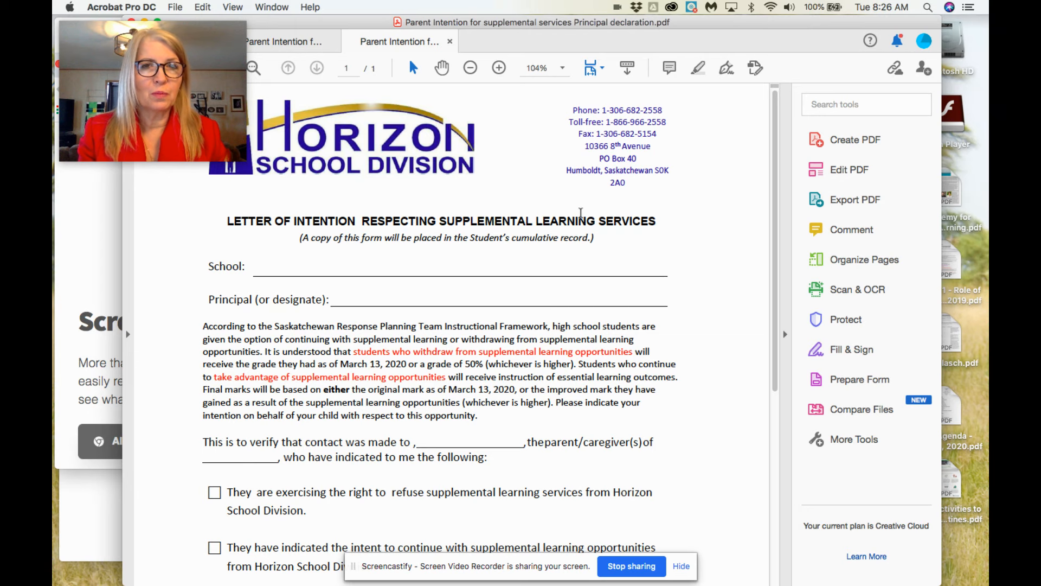
click(292, 43)
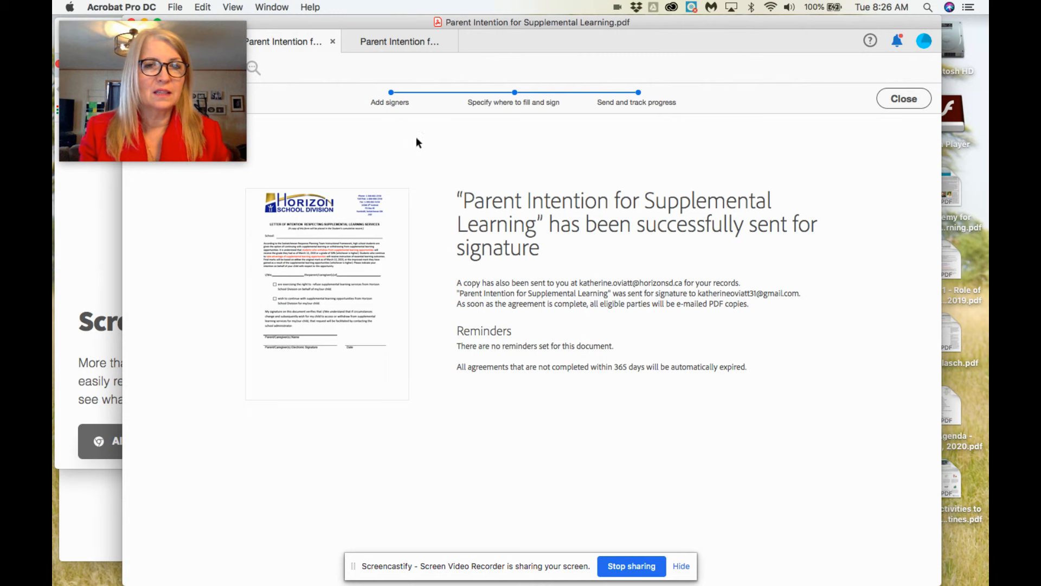
click(896, 101)
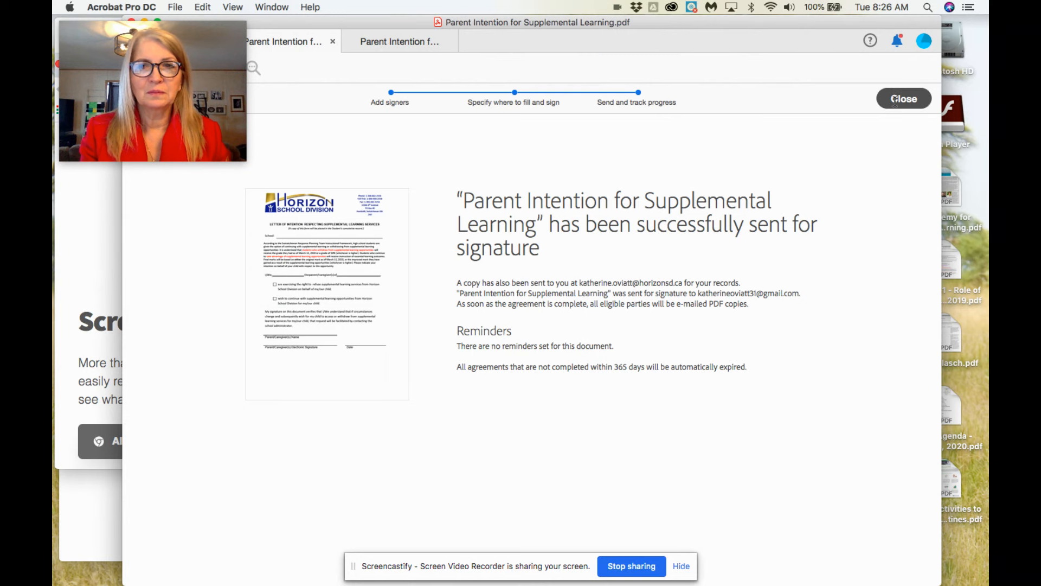
- Look through the letter of intention from its heading down to the parent signature and date lines
scroll(673, 215, up, 3)
scroll(672, 215, up, 1)
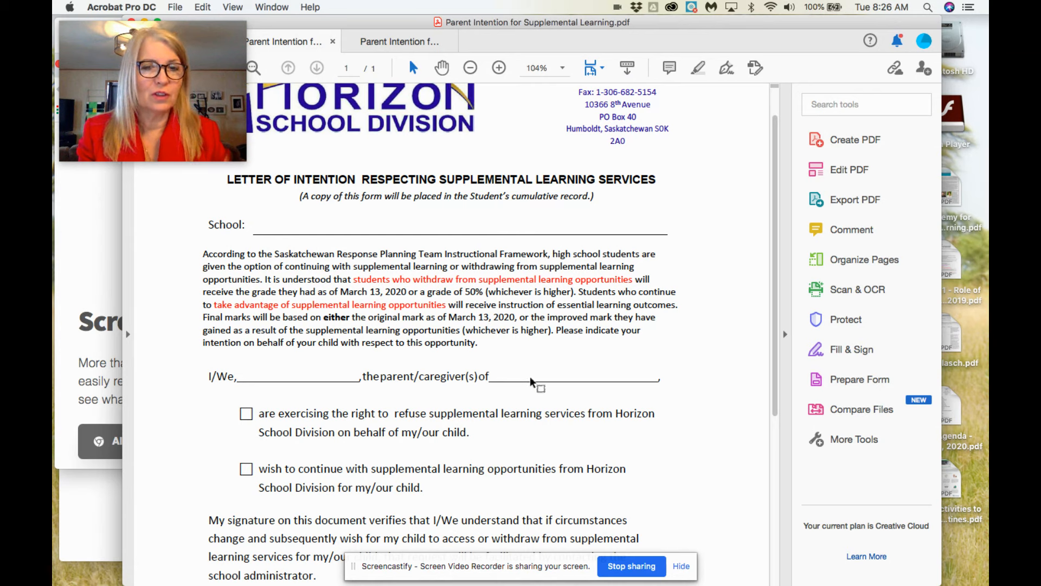
scroll(411, 347, down, 3)
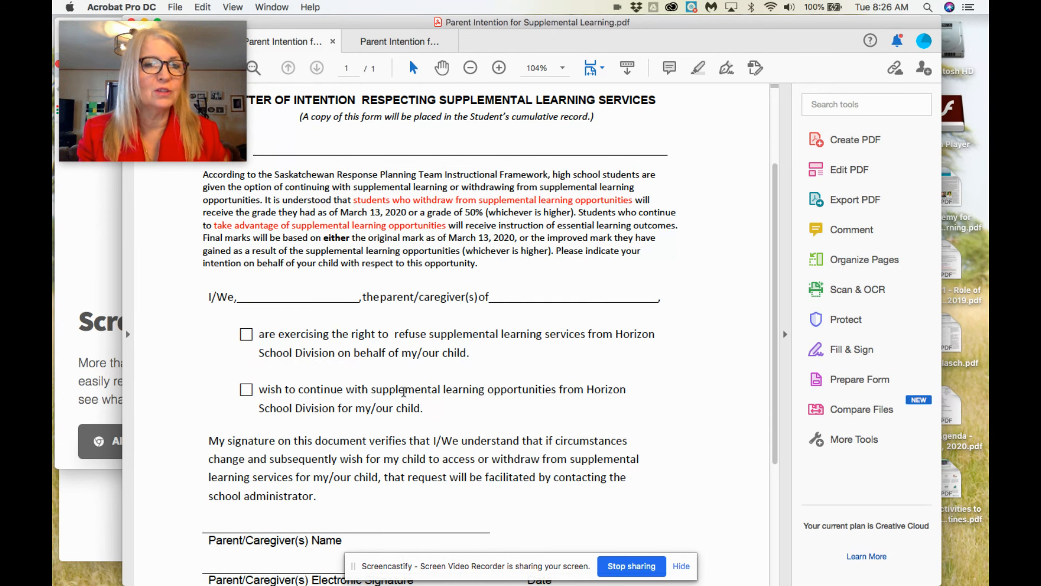
scroll(425, 409, down, 4)
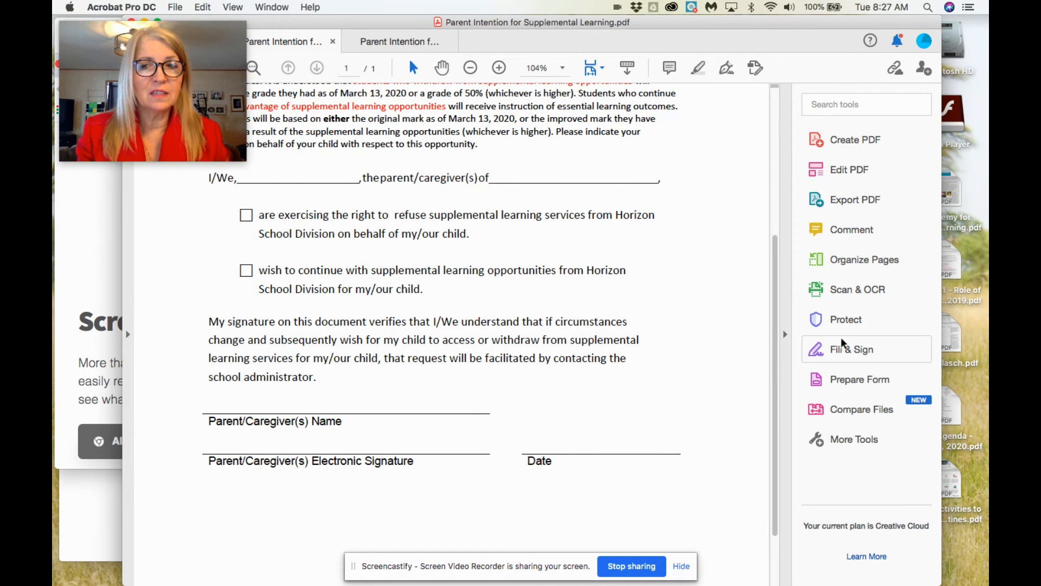
click(785, 333)
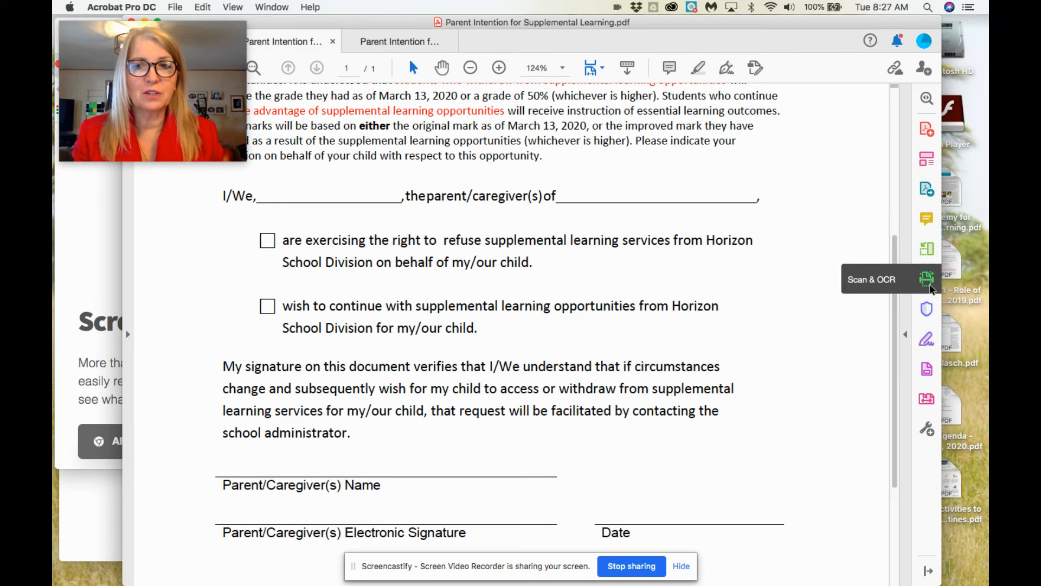
click(904, 332)
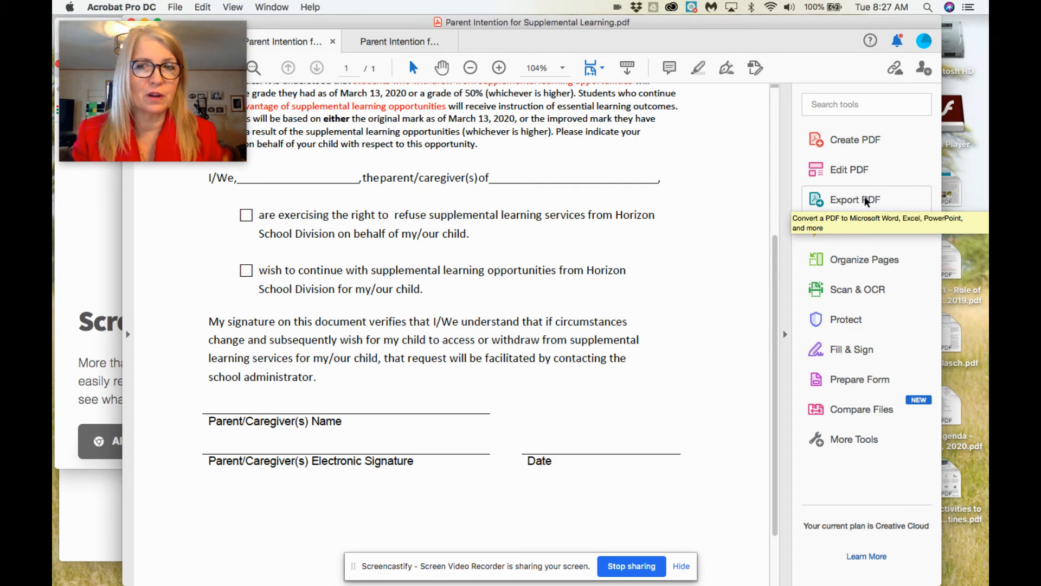
- Start a Fill & Sign signature request for the letter and add the recipient's Gmail address as signer
click(850, 350)
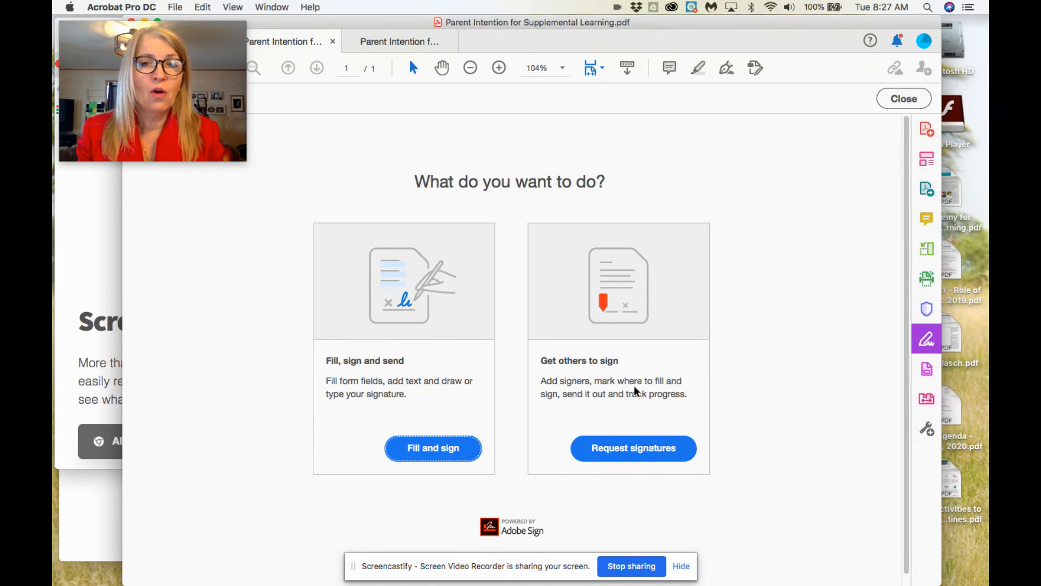
click(631, 448)
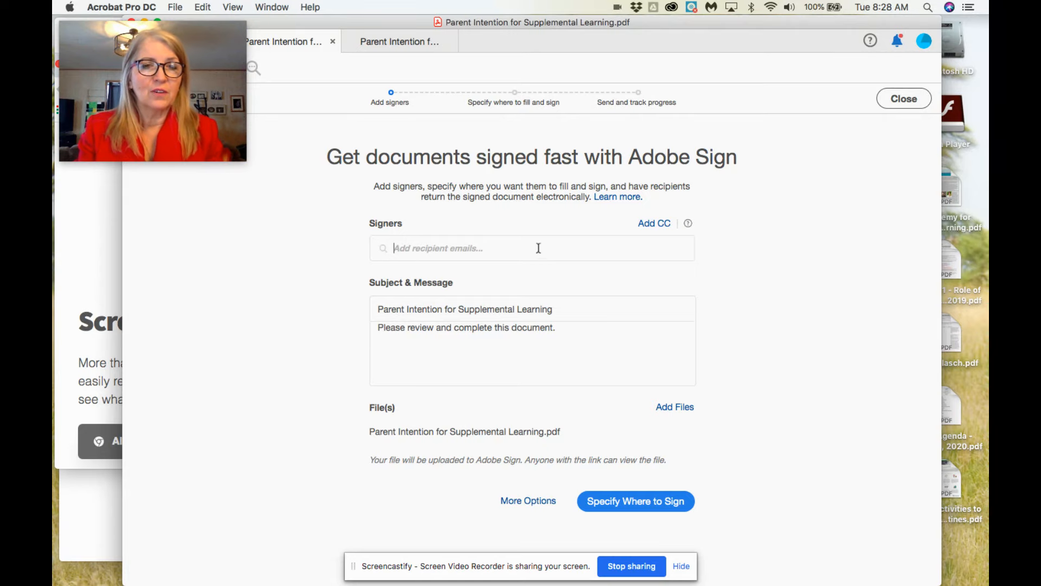
text(kather)
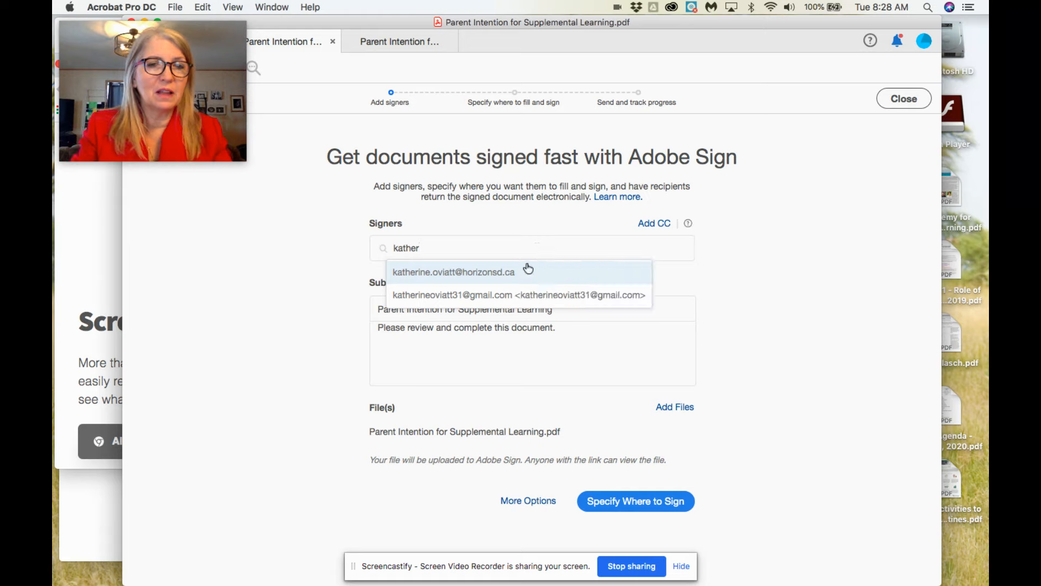
click(534, 300)
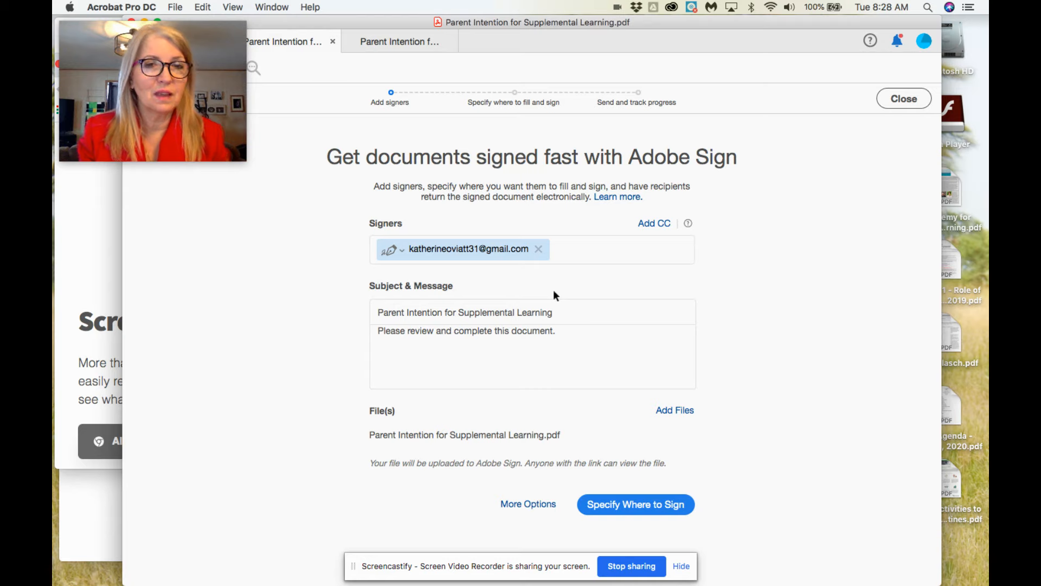
- Replace the default request message with "Thank you for filling out my awesome document."
drag(559, 334, 378, 333)
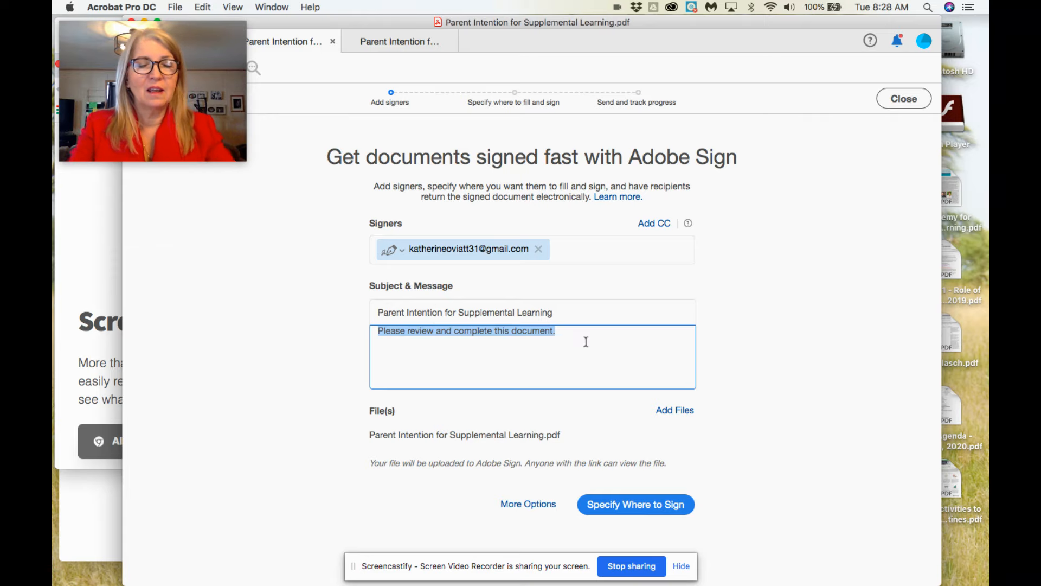
text(Thank y)
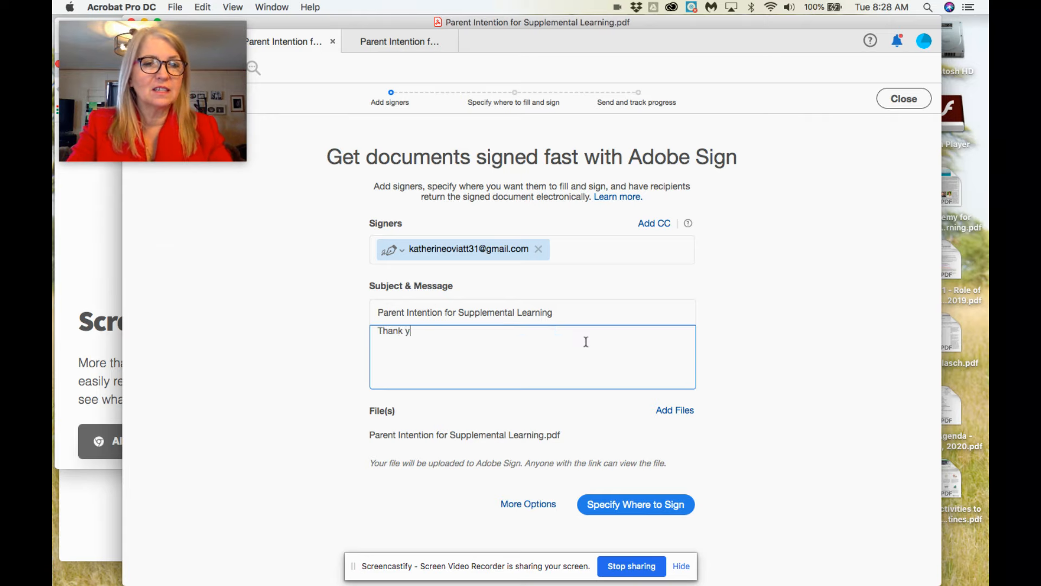
text(ou for )
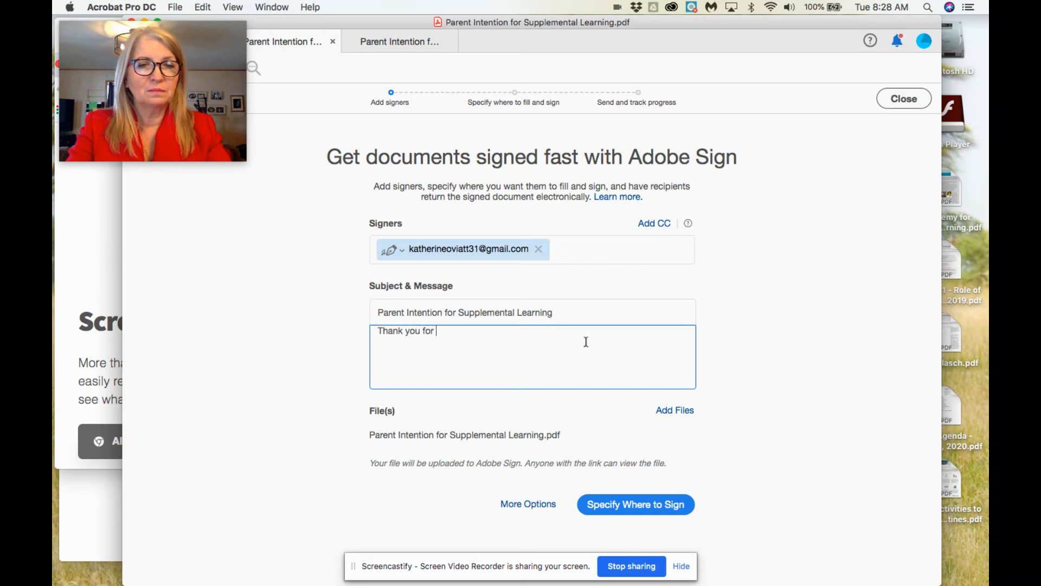
text(filling out)
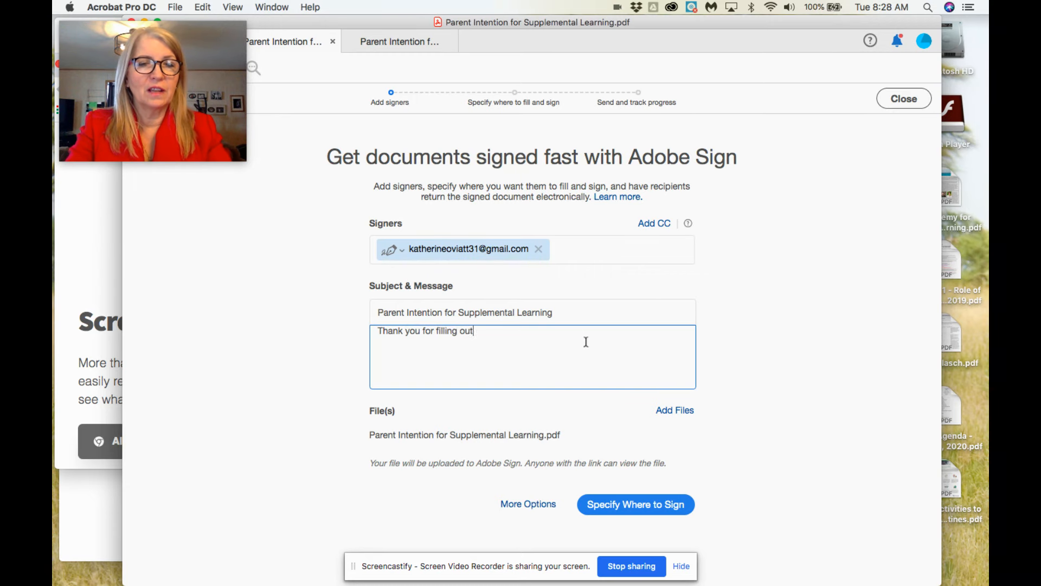
text( my awsome)
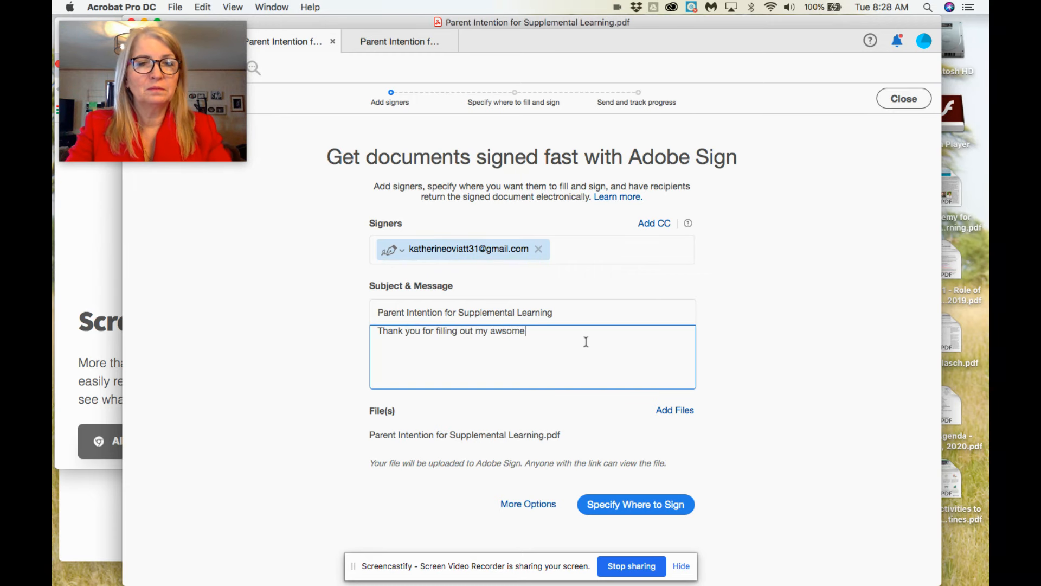
key(BackSpace)
key(BackSpace)
key(BackSpace)
key(BackSpace)
text(es)
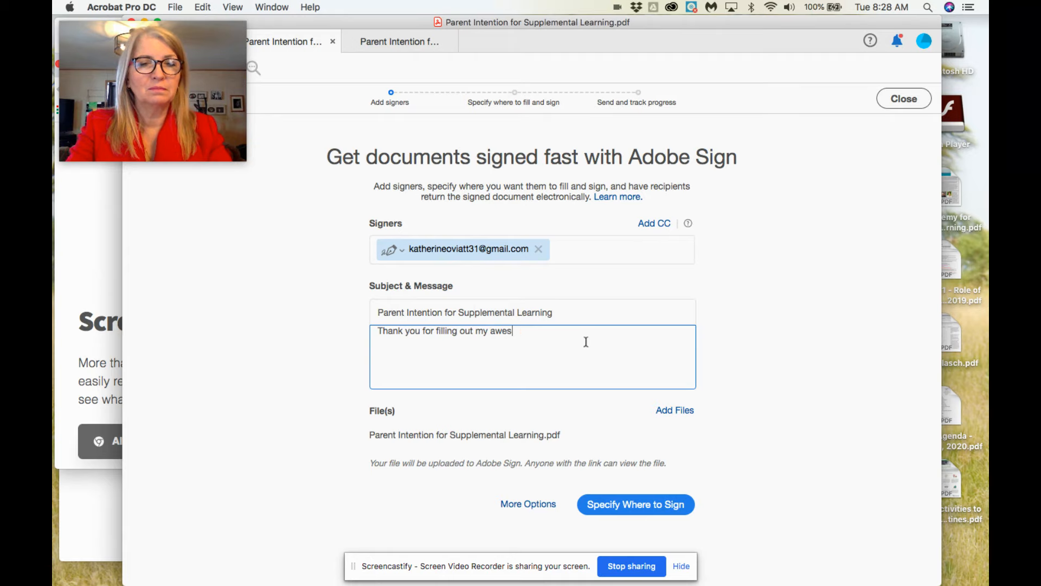
text(ome)
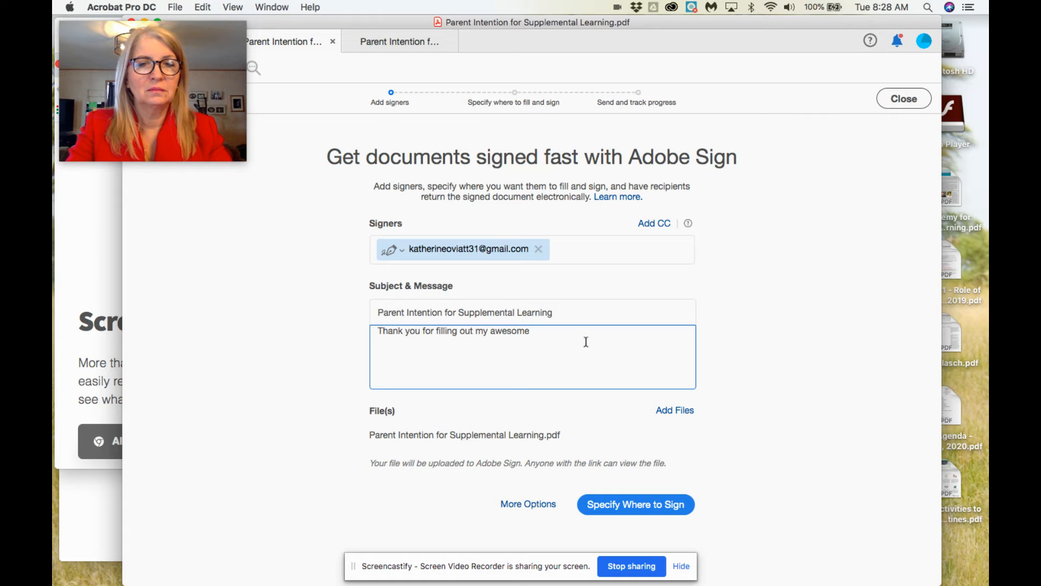
text( fodocument.)
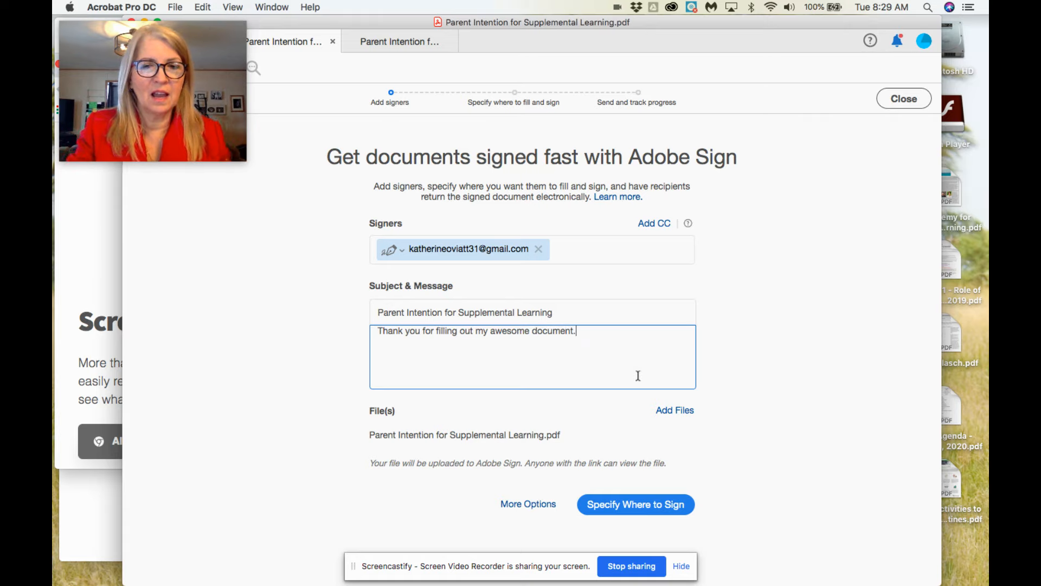
- Proceed to specifying where to sign and mark the School, I/We and parent/caregiver(s) of blanks as text fields
mouse_move(488, 436)
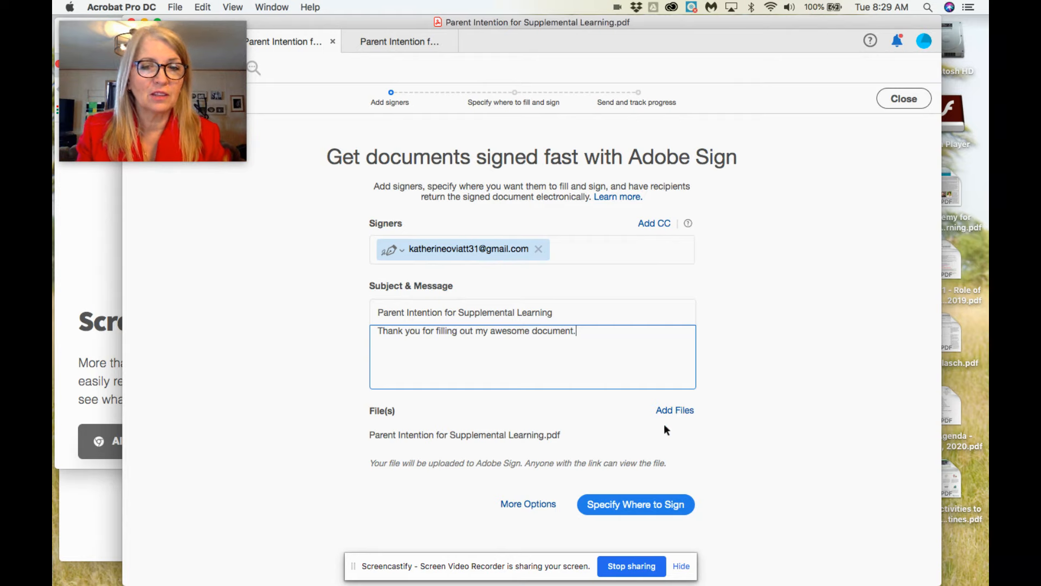
click(615, 503)
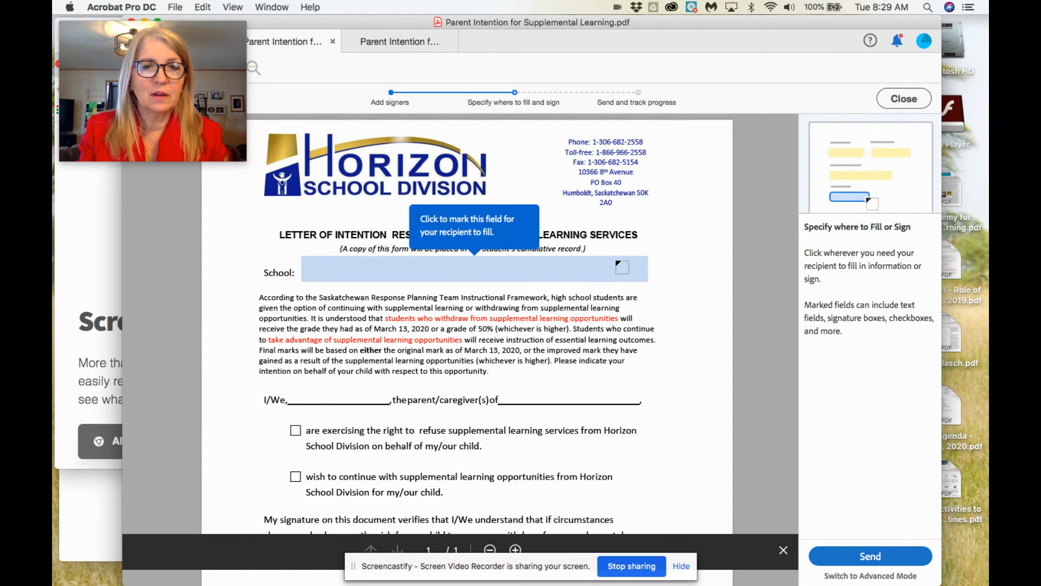
click(617, 263)
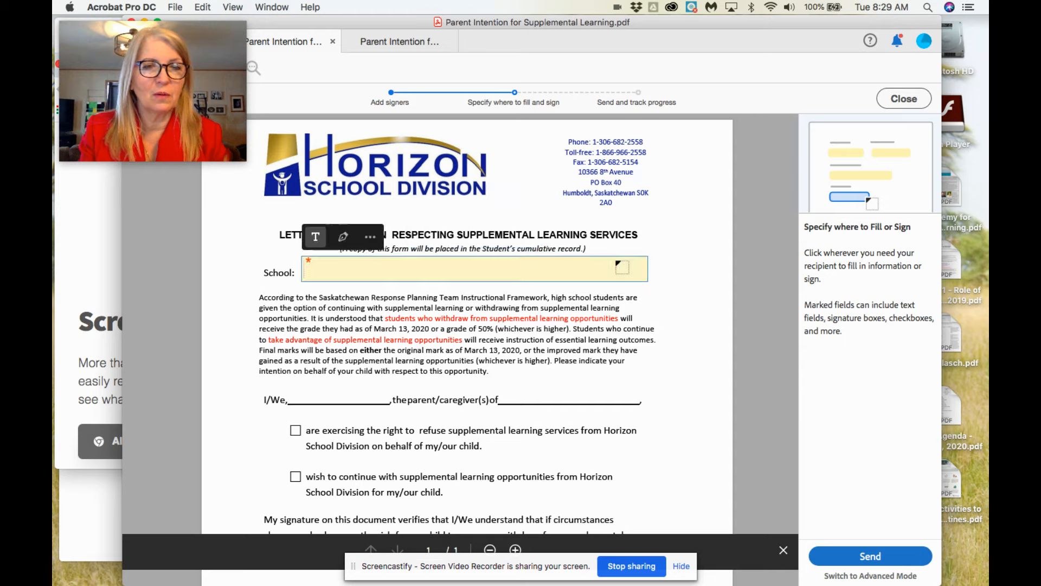
click(366, 389)
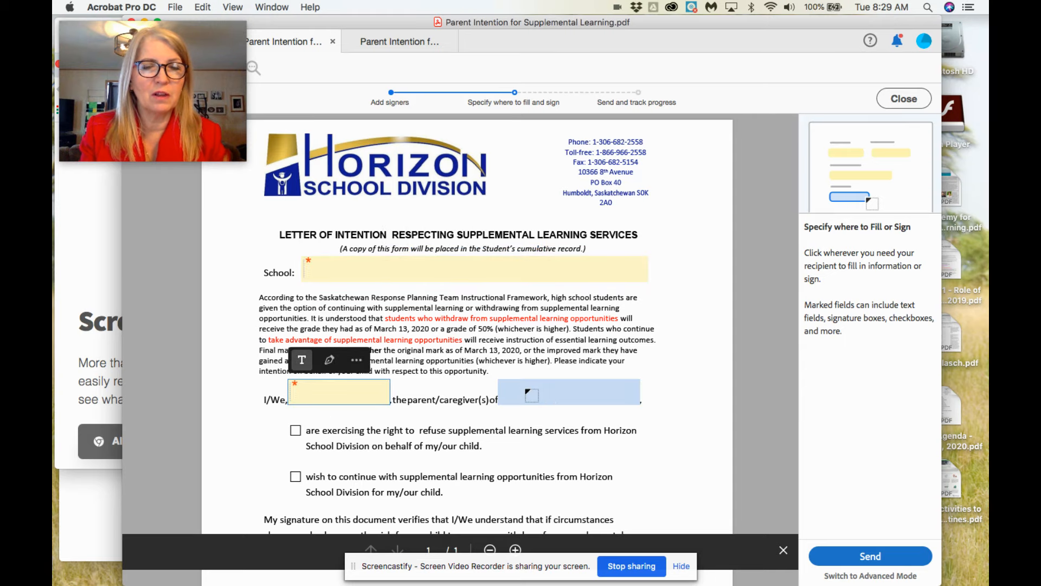
click(531, 394)
- Mark the Parent/Caregiver(s) Name, Electronic Signature and Date lines as full name, signature and date fields
scroll(542, 412, down, 5)
click(418, 427)
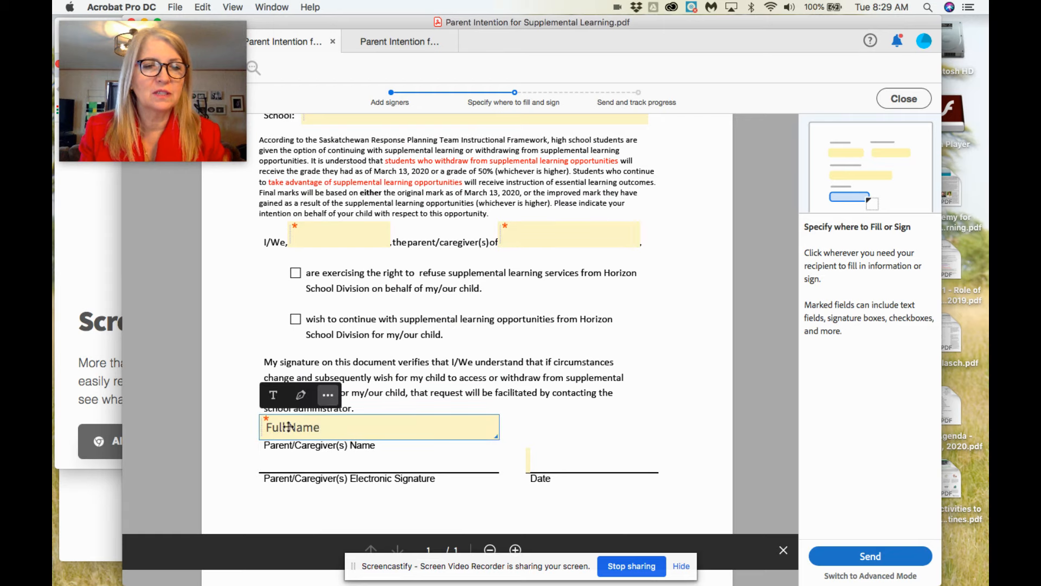
click(374, 478)
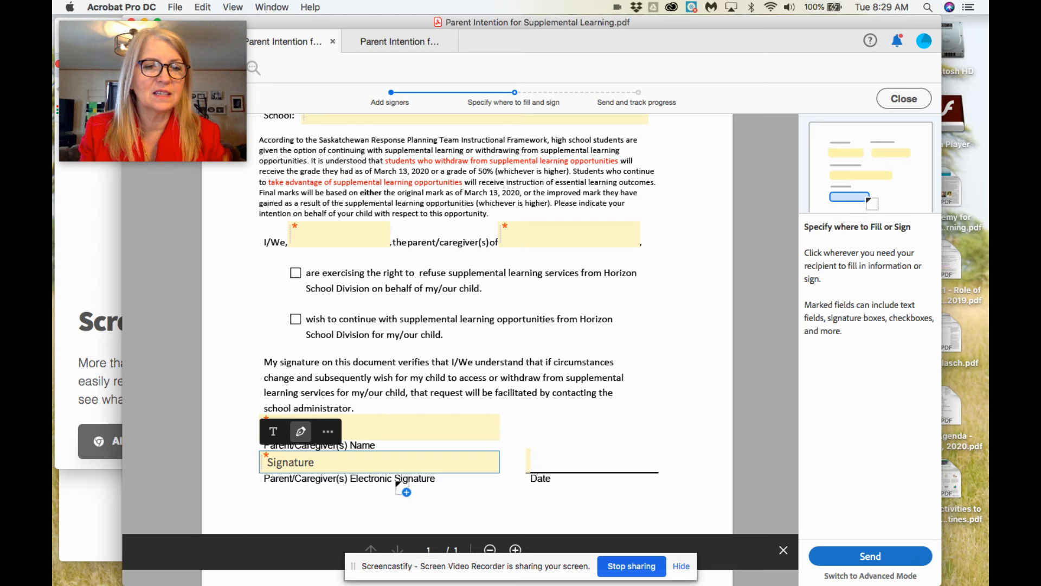
click(535, 478)
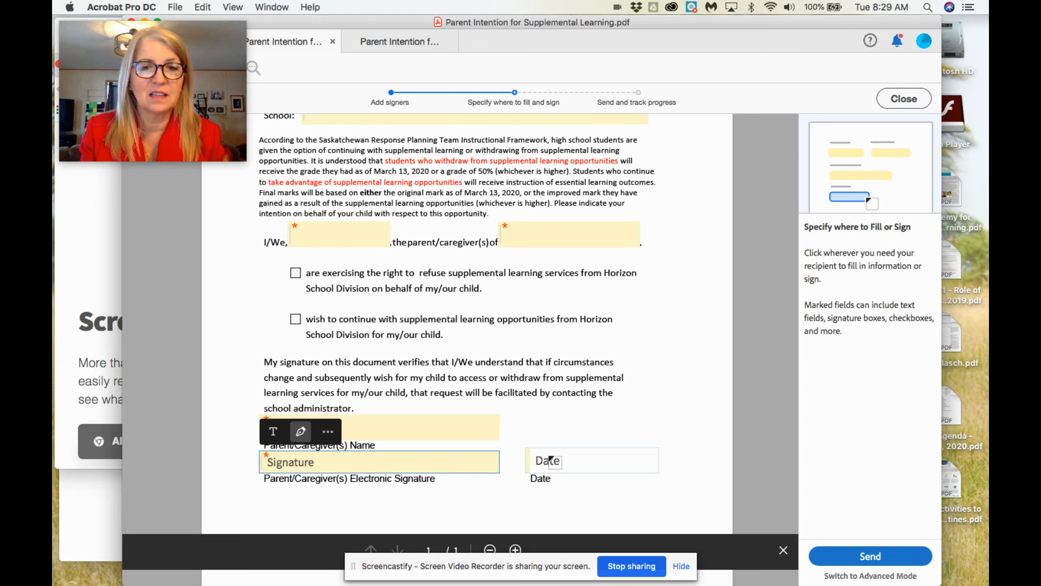
click(546, 458)
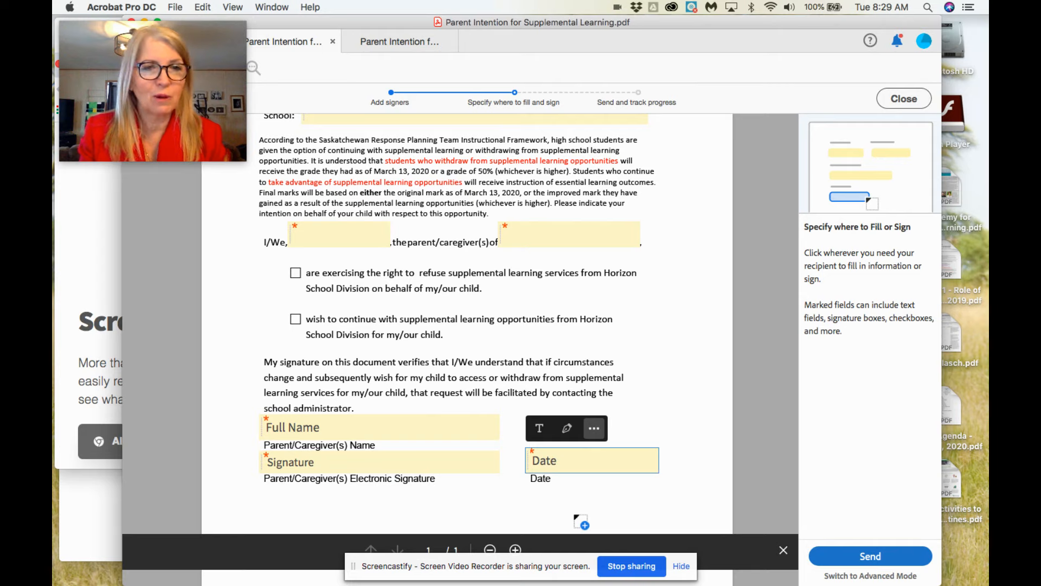
- Add checkbox fields on the boxes for refusing and for continuing supplemental learning
click(287, 266)
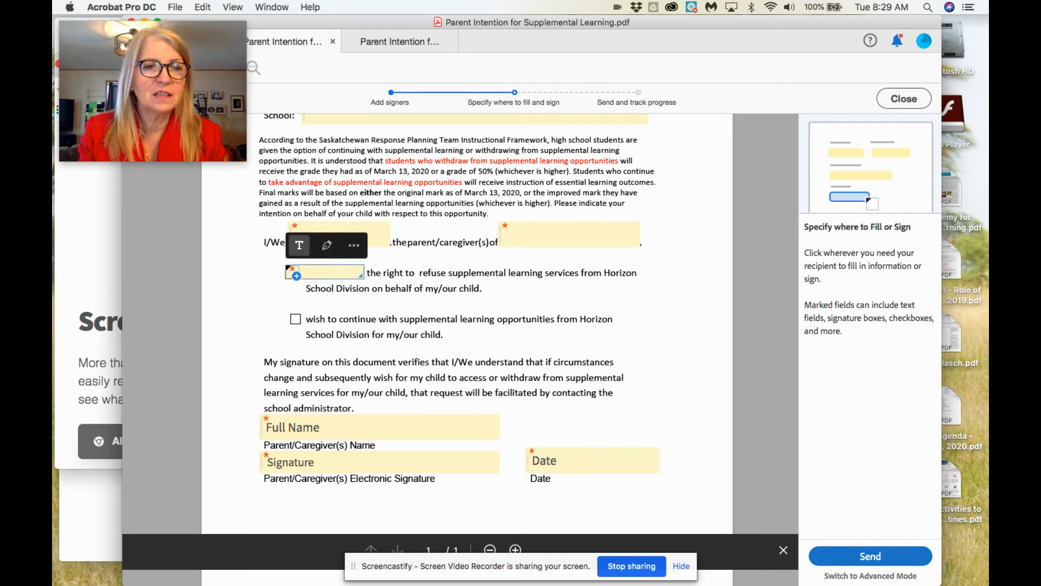
click(354, 247)
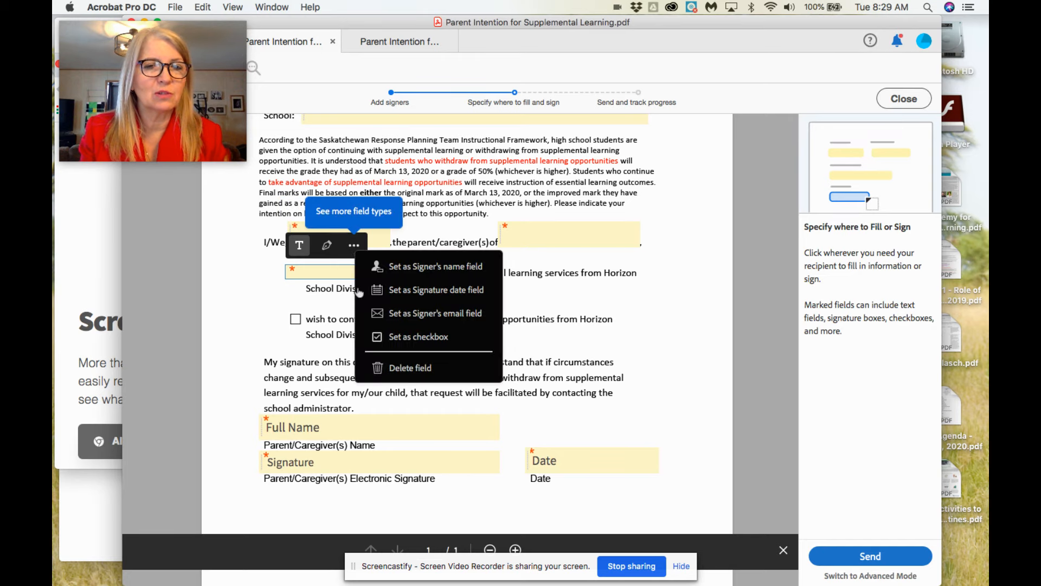
click(390, 338)
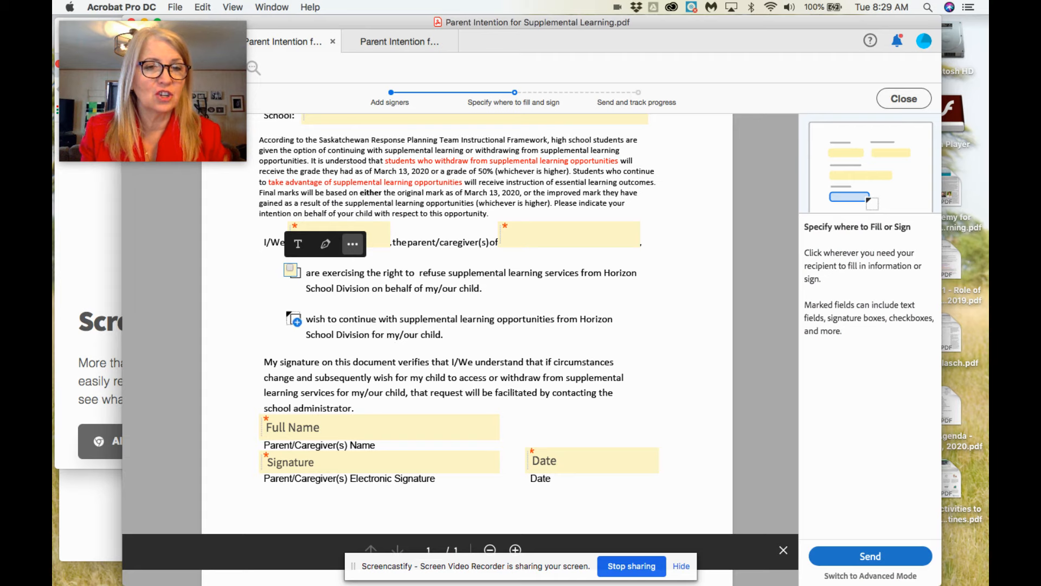
click(288, 314)
click(354, 291)
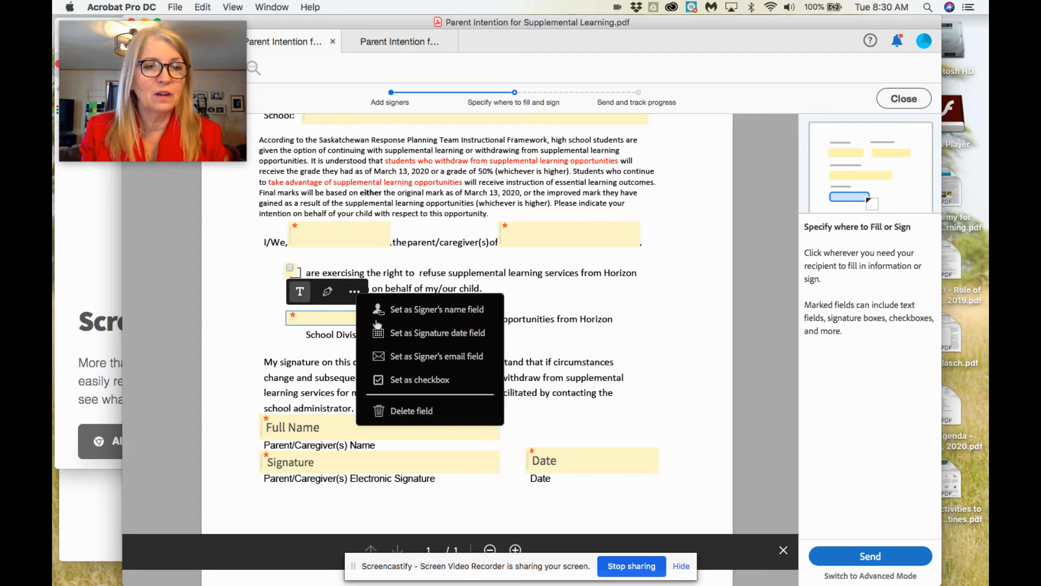
click(411, 381)
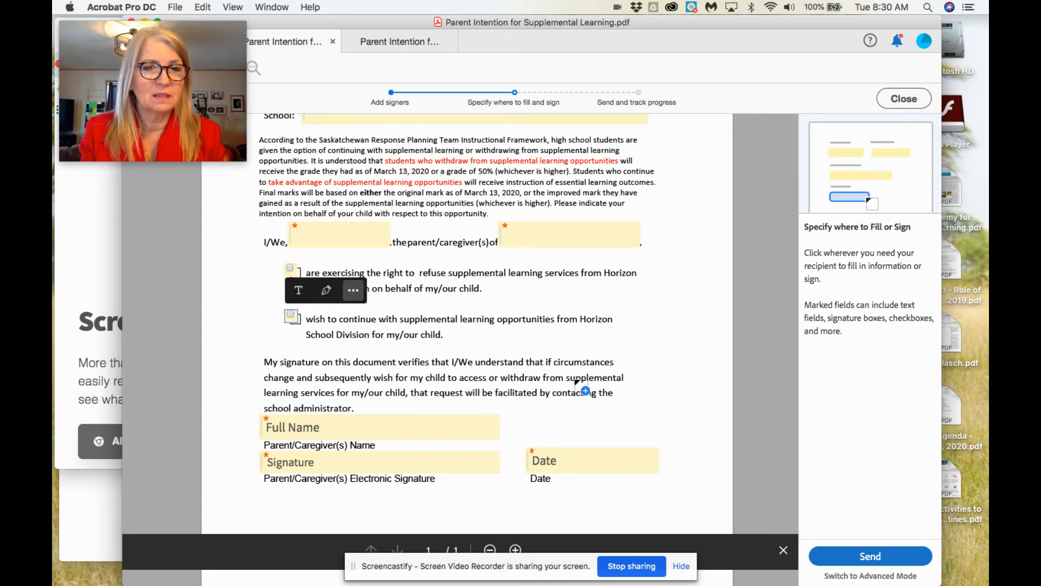
- Check the placed fields and send the Parent Intention for Supplemental Learning form out for signature
scroll(553, 302, up, 5)
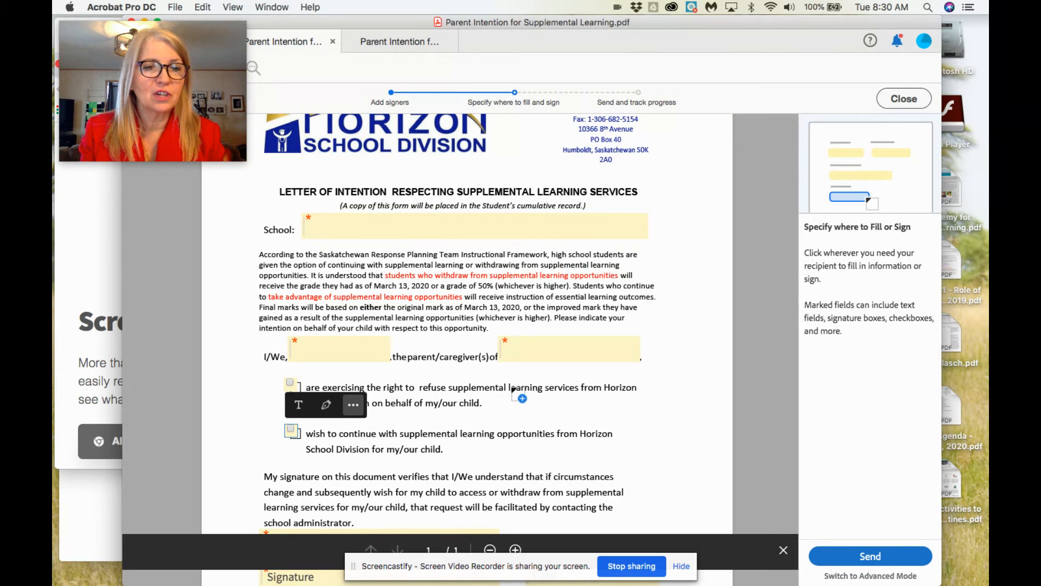
scroll(519, 394, down, 3)
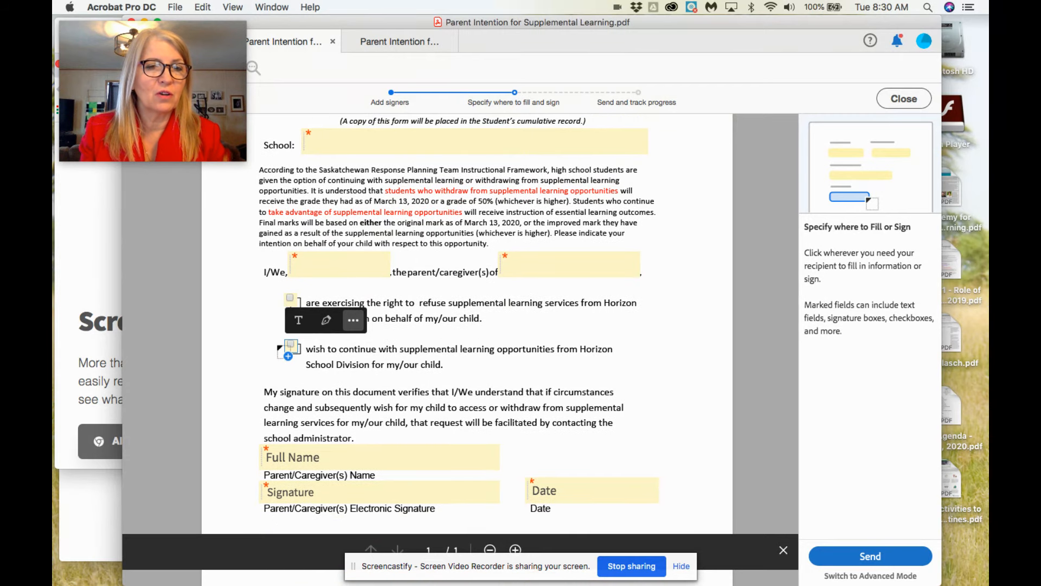
scroll(364, 406, down, 3)
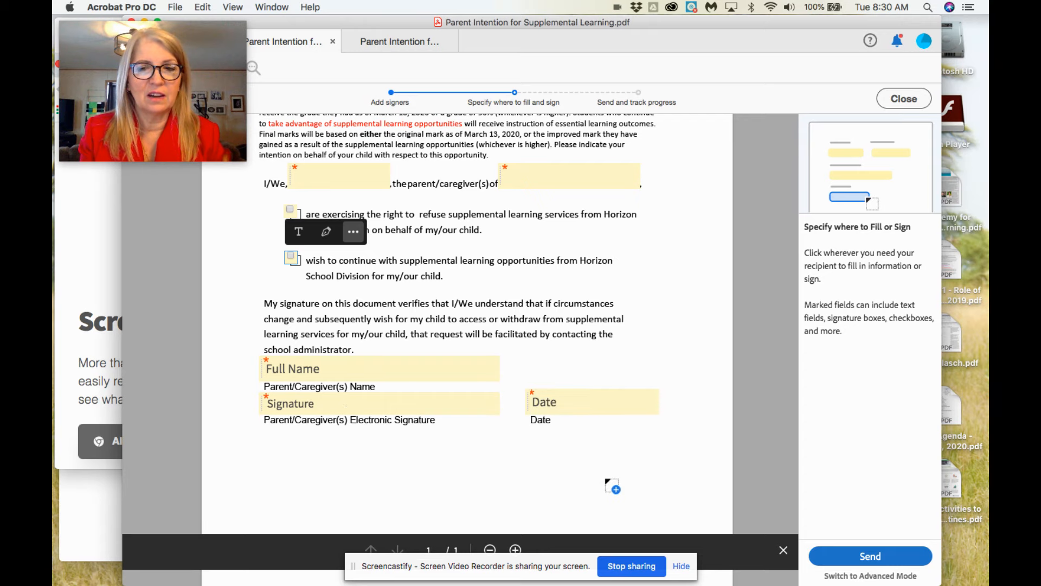
click(867, 559)
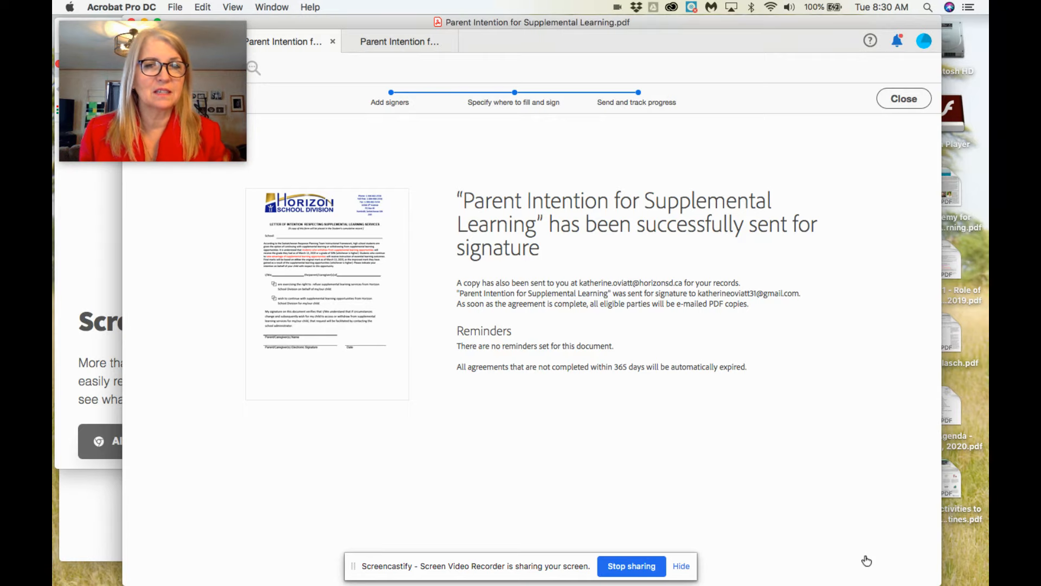
- Switch to Chrome, move its window clear of the webcam view and show the recipient's Gmail inbox
click(95, 537)
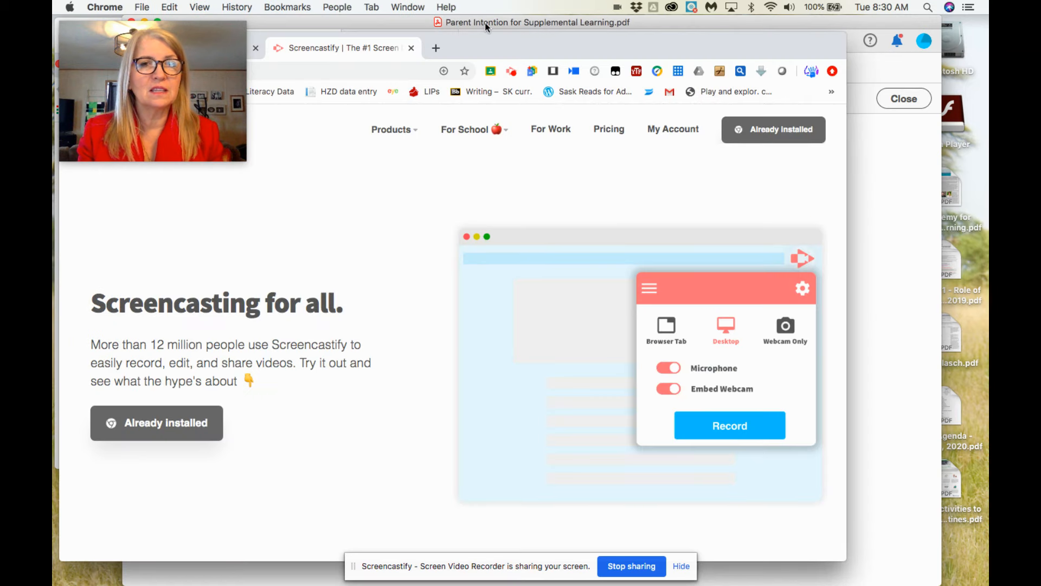
drag(484, 21, 544, 25)
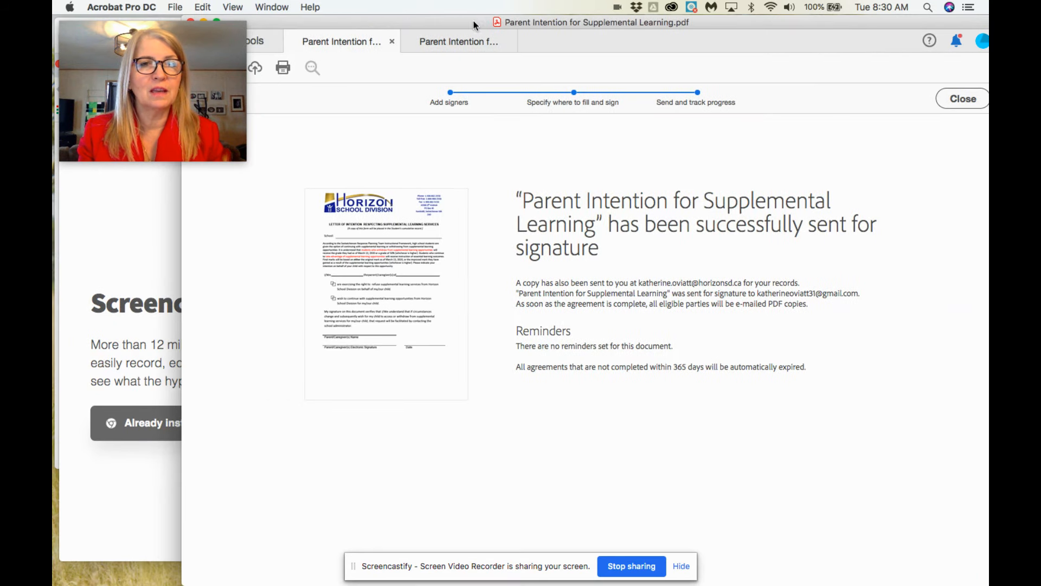
click(136, 287)
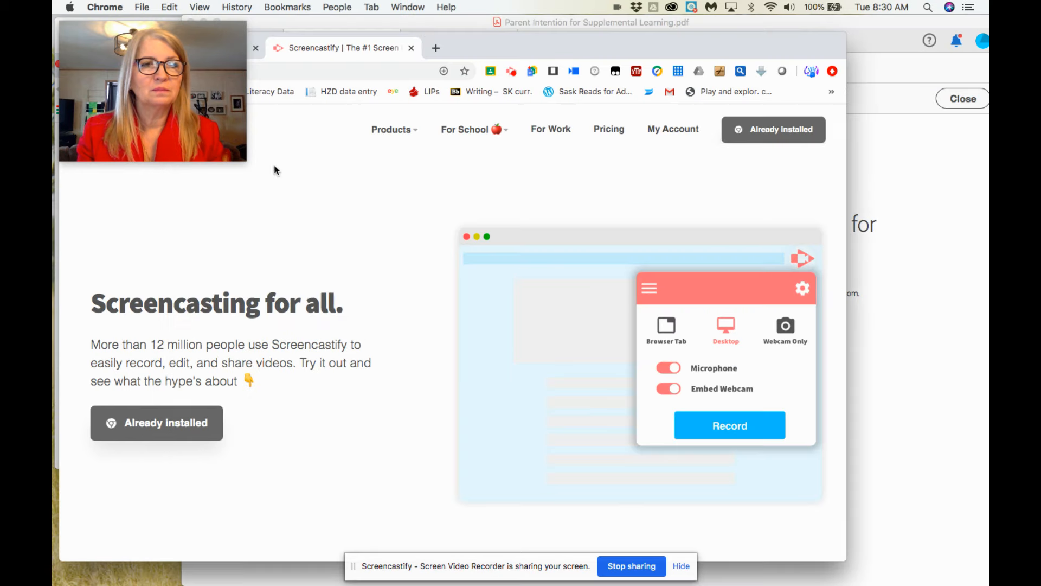
drag(456, 50, 637, 58)
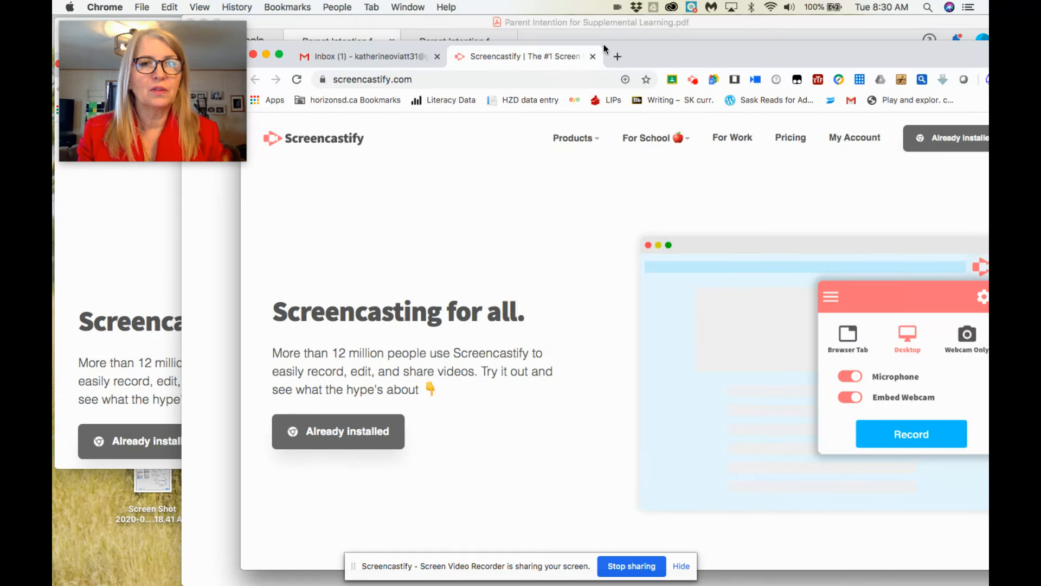
click(402, 56)
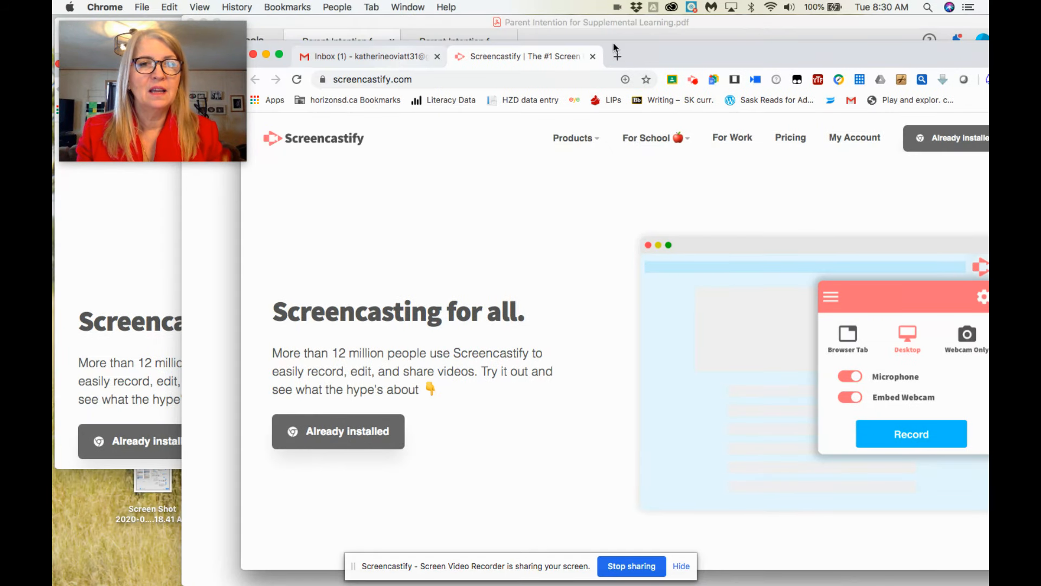
double_click(653, 53)
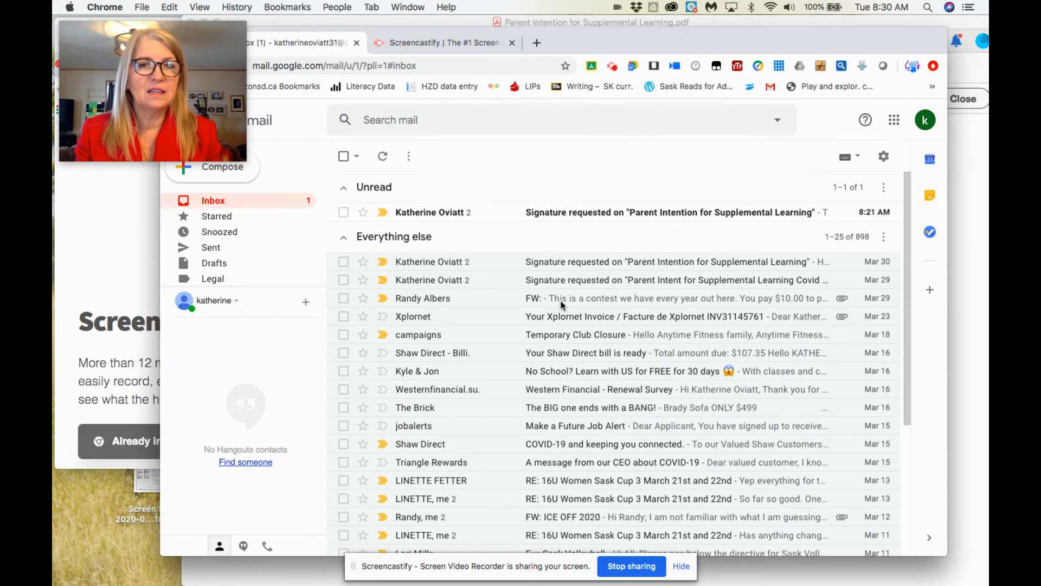
- Open the unread signature request e-mail for Parent Intention for Supplemental Learning and open its form for review and signing
click(569, 213)
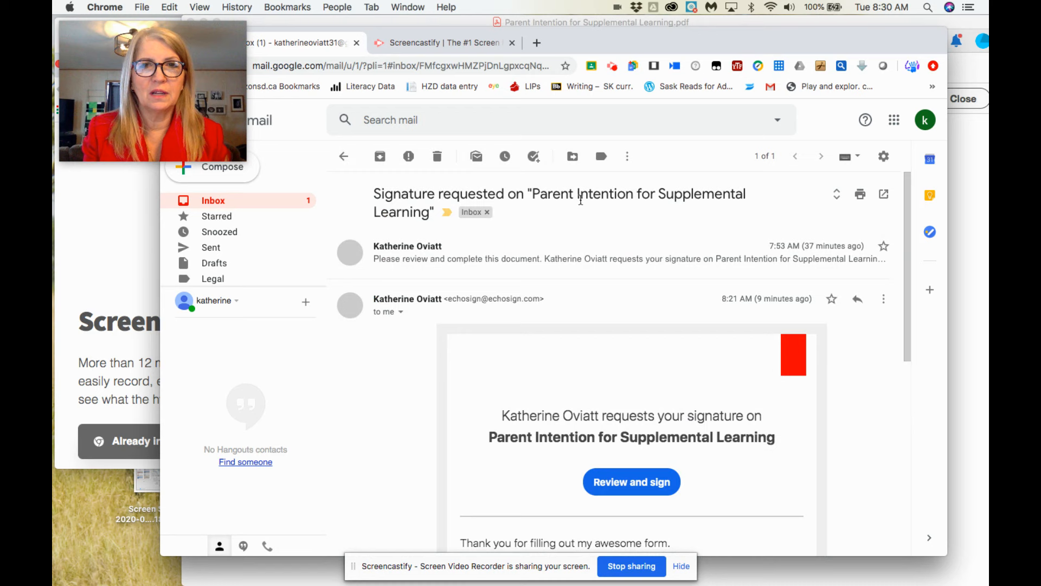
drag(758, 42, 749, 31)
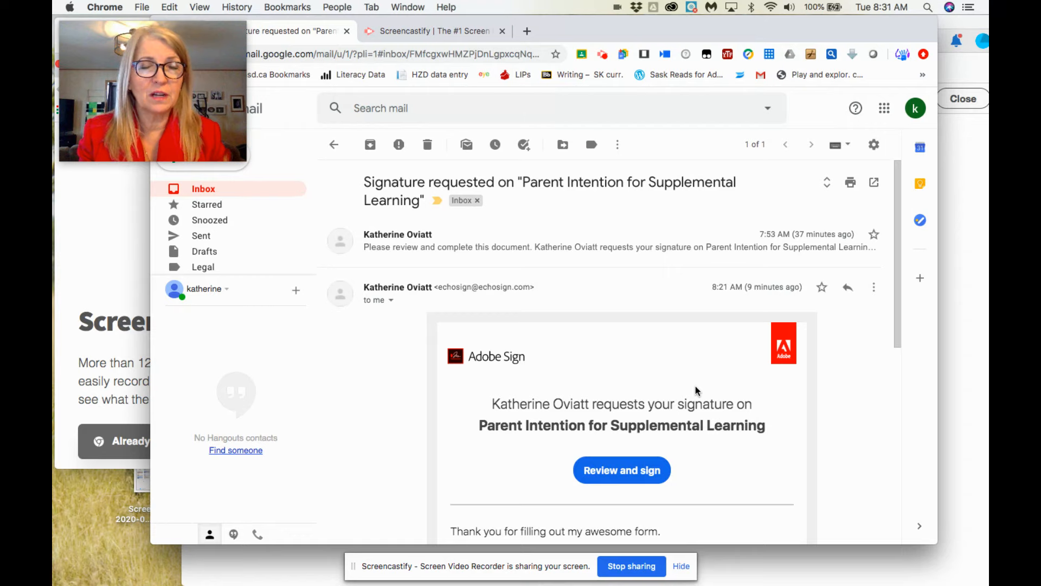
click(620, 475)
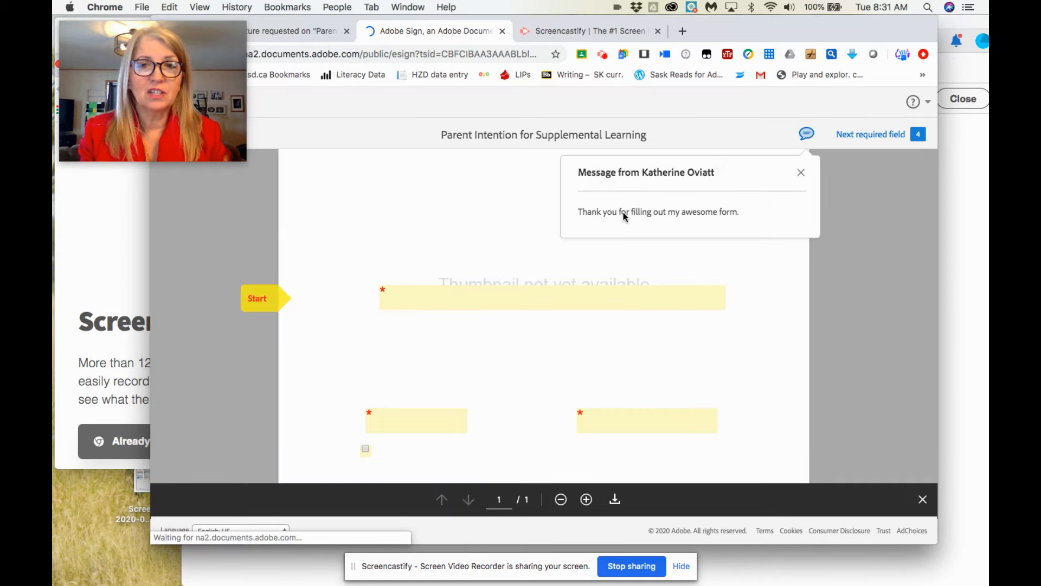
- Fill in the form with "hsd" as the school, "me" as the parent and "child" as the child
click(588, 292)
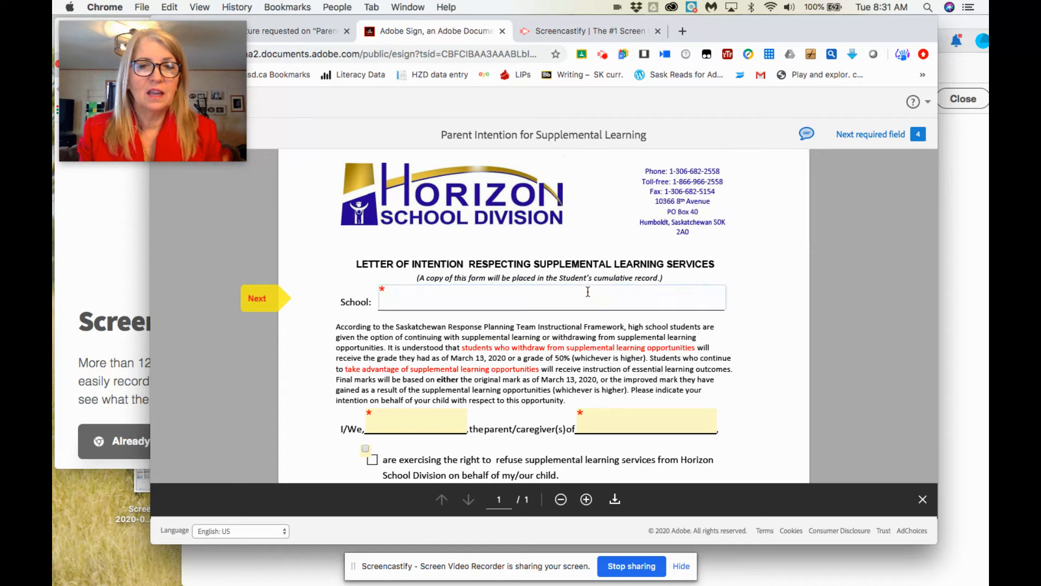
text(hsd)
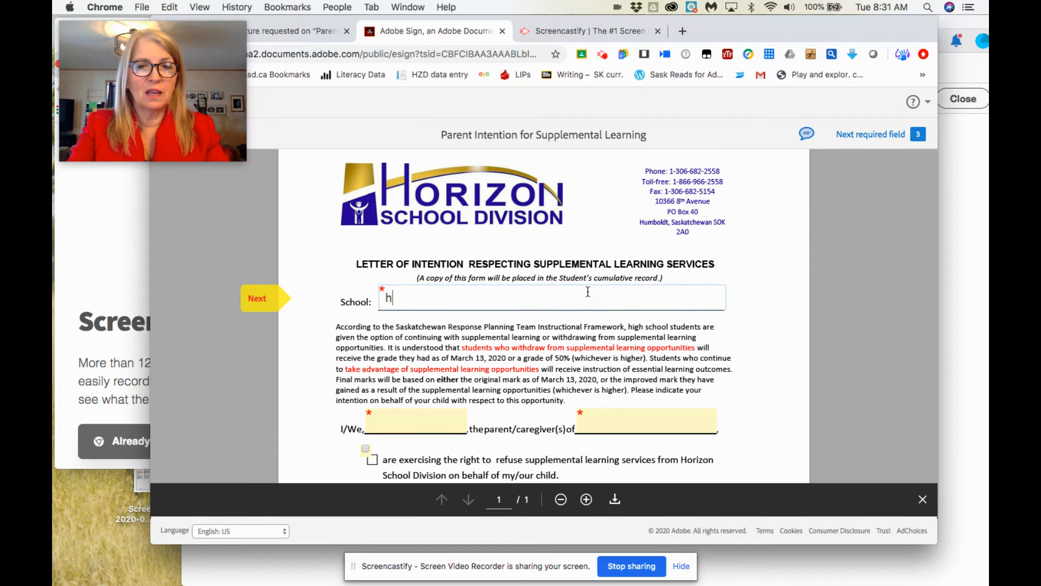
click(422, 413)
text(me)
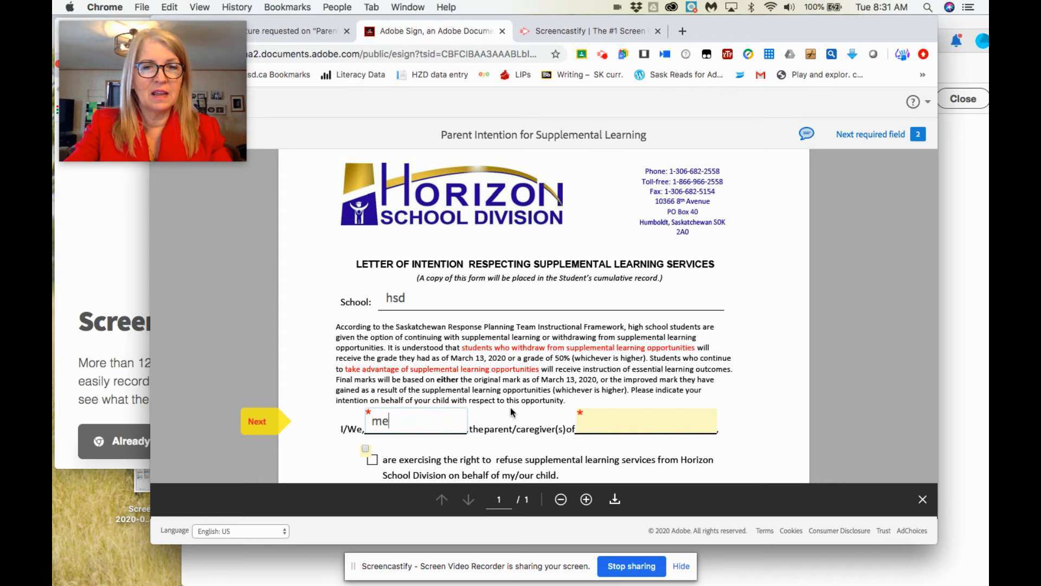
click(590, 422)
text(child)
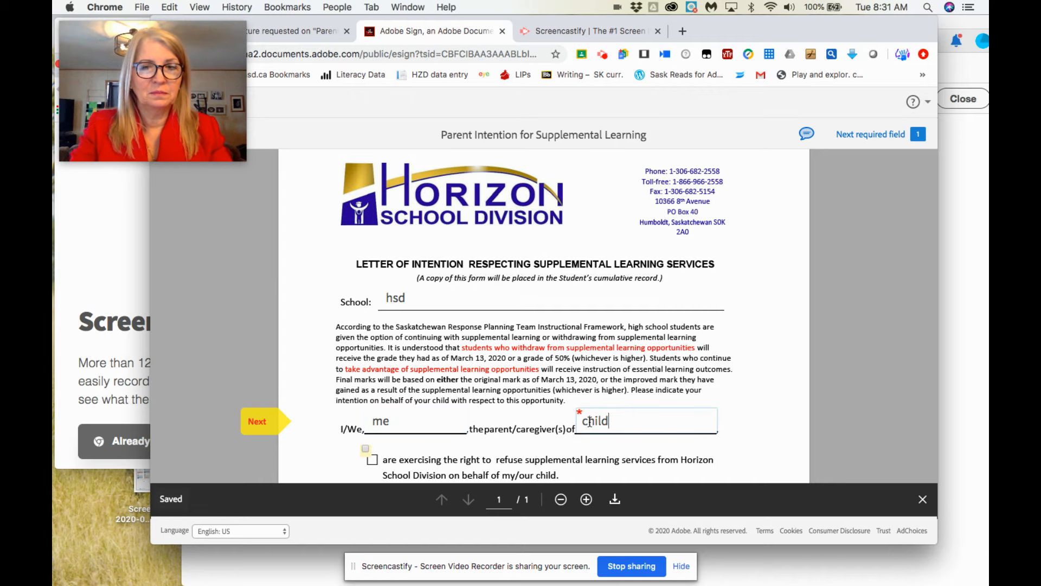
- Tick the box for refusing supplemental learning services and open the Parent/Caregiver(s) Electronic Signature field for signing
scroll(590, 422, down, 5)
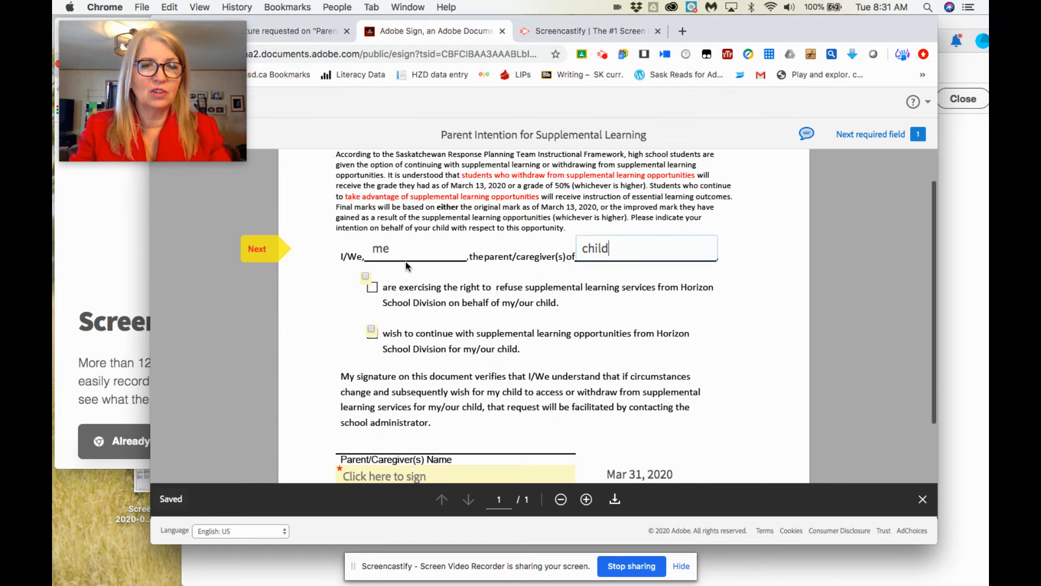
click(368, 280)
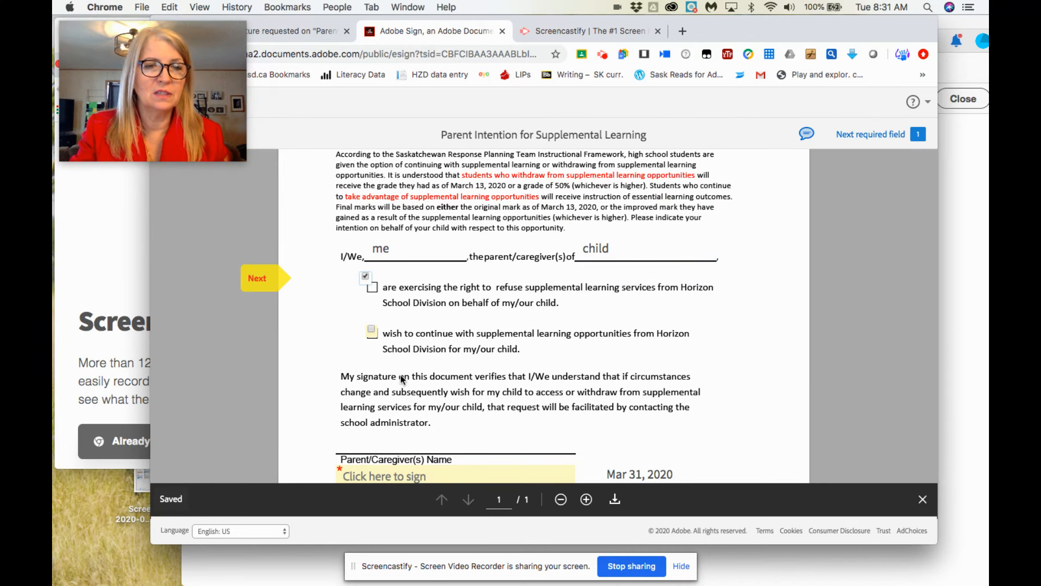
scroll(423, 417, down, 2)
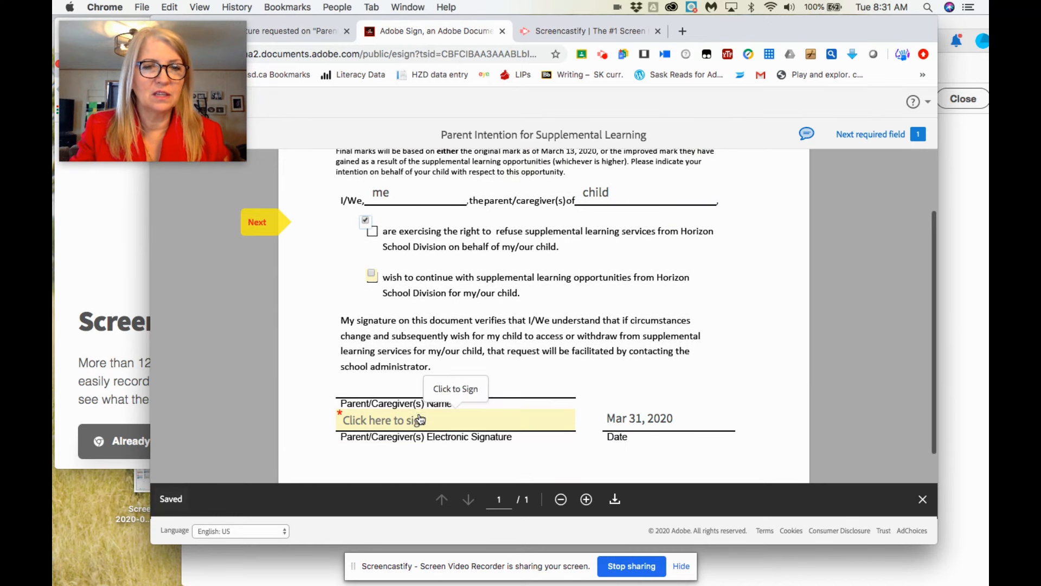
click(421, 422)
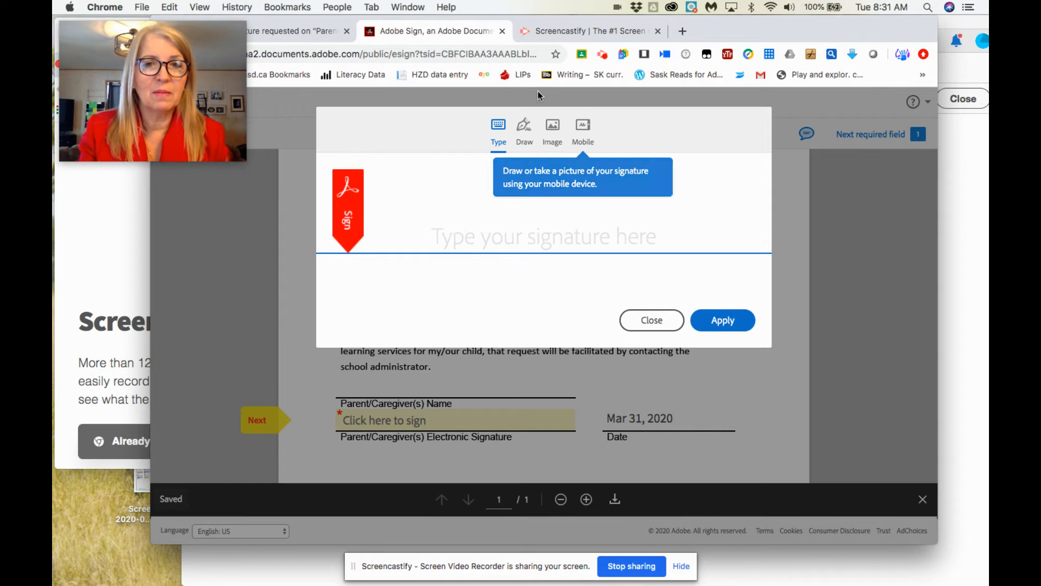
- Try drawing the parent's signature by hand
click(523, 128)
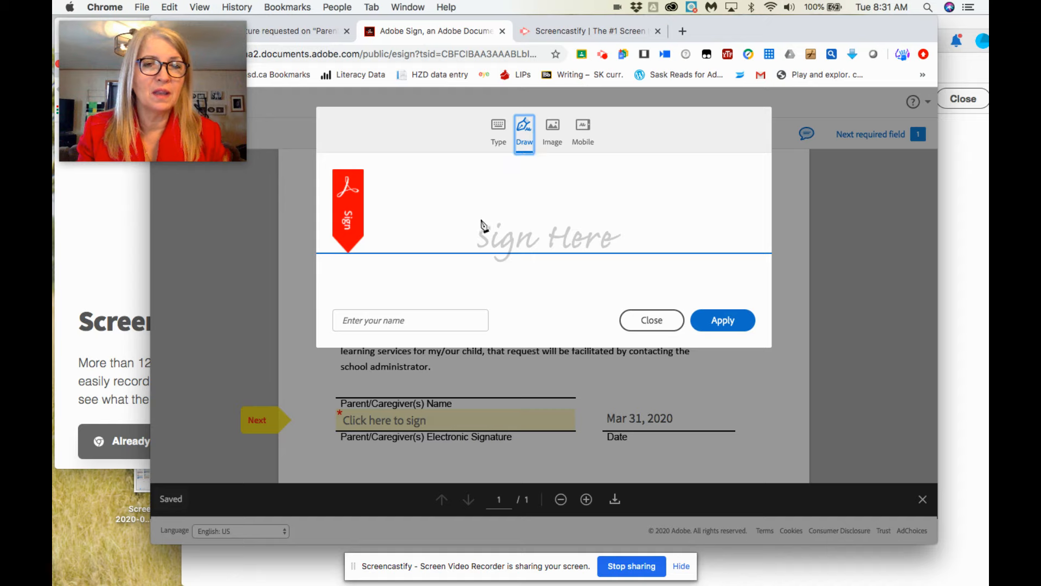
mouse_move(480, 224)
mouse_down()
mouse_move(515, 223)
mouse_move(481, 263)
mouse_move(546, 213)
mouse_move(534, 262)
mouse_up()
mouse_move(587, 216)
mouse_down()
mouse_move(558, 251)
mouse_move(578, 273)
mouse_up()
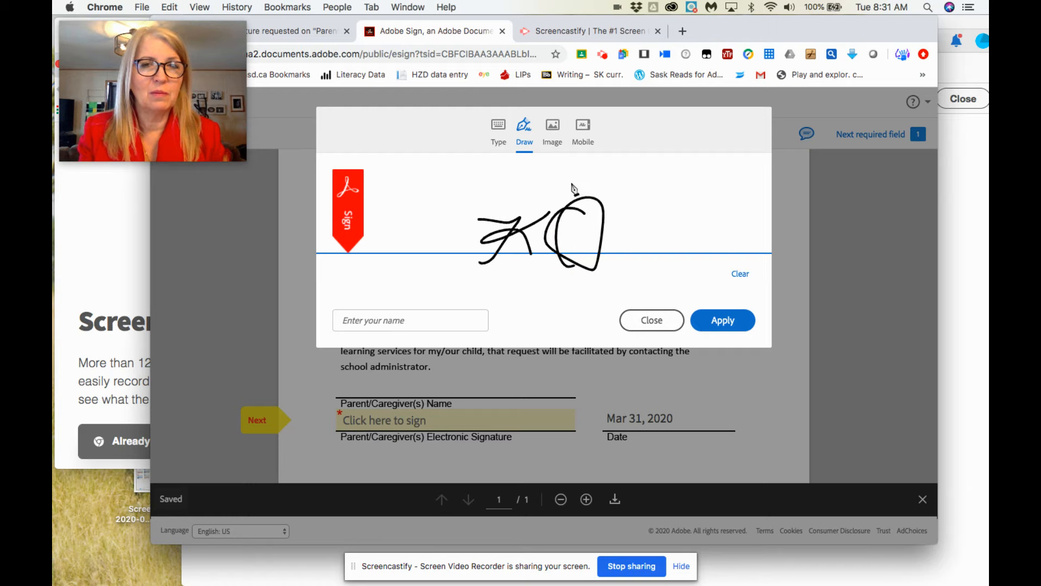
- Apply a typed signature with the parent's first name and submit the signed form
click(499, 128)
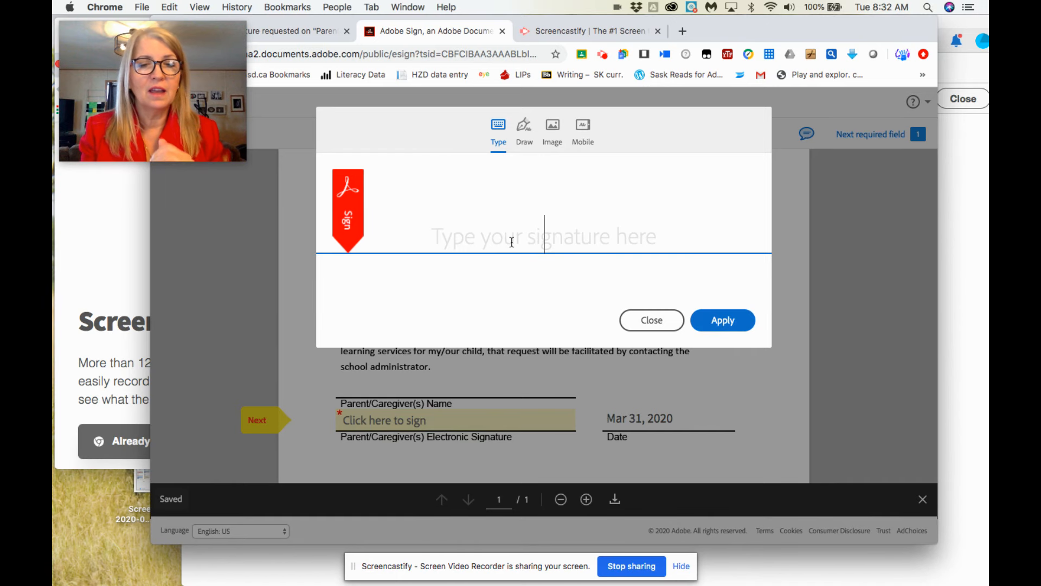
text(Katheri)
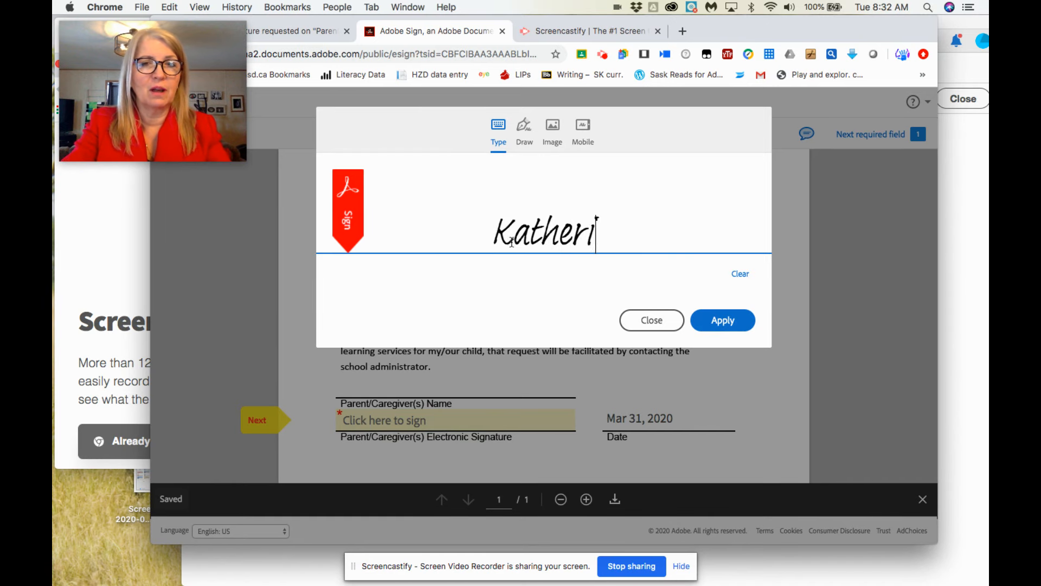
text(ne)
click(721, 322)
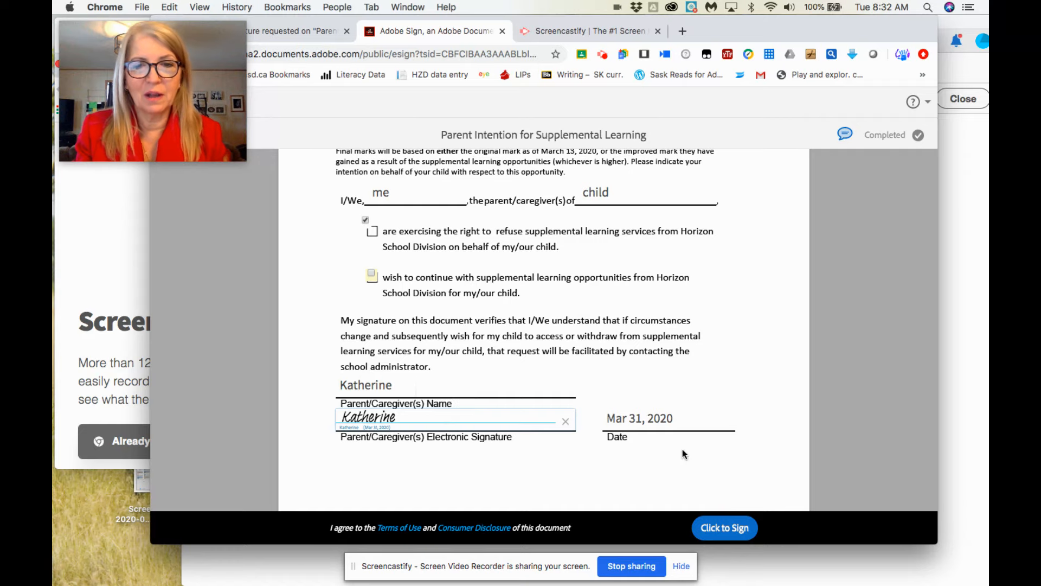
click(730, 529)
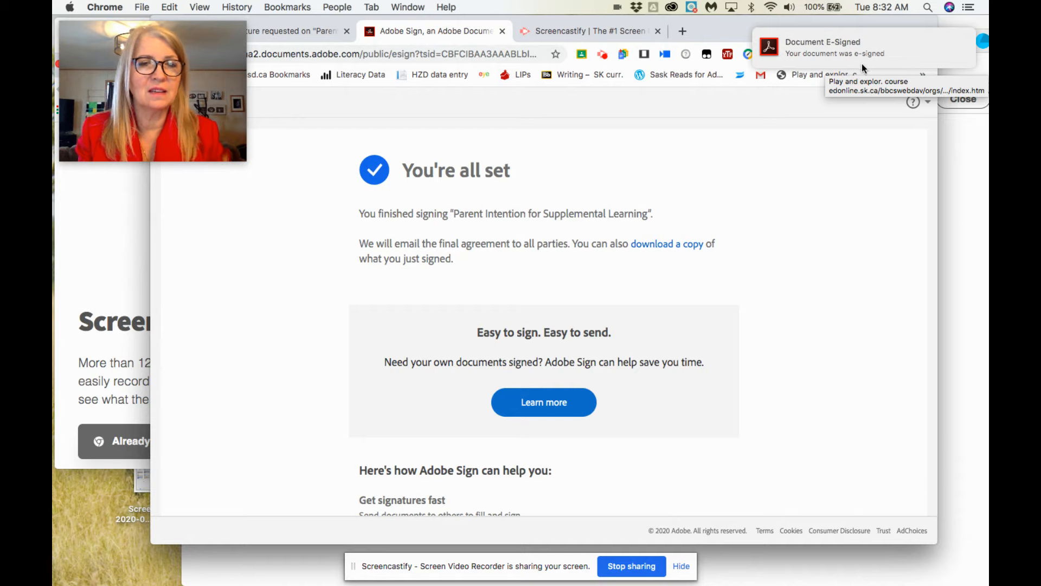
- Switch to Acrobat, bring up the Parent Intention for supplemental services Principal declaration PDF and open it in Fill & Sign
click(958, 318)
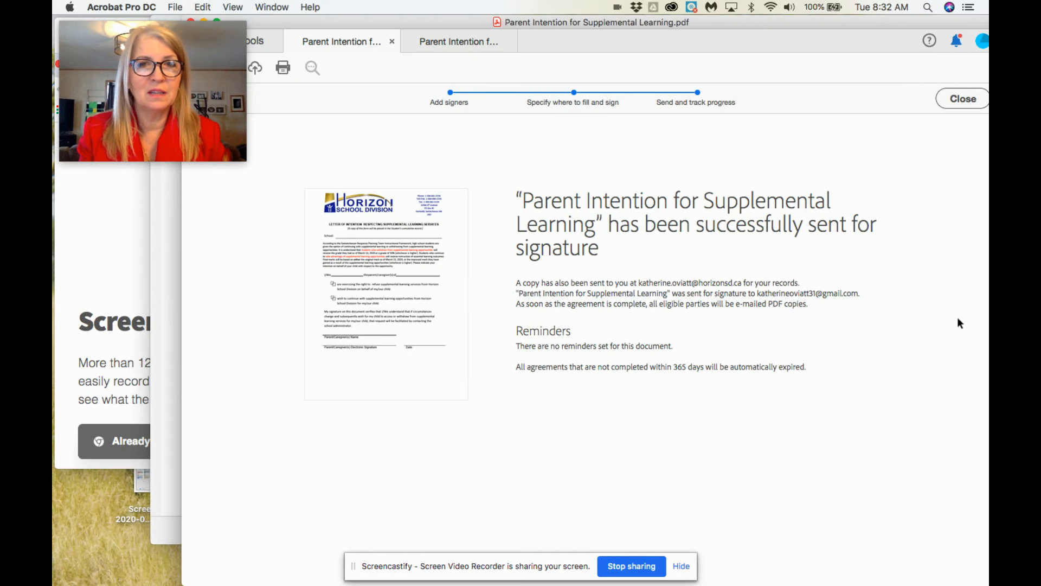
click(463, 41)
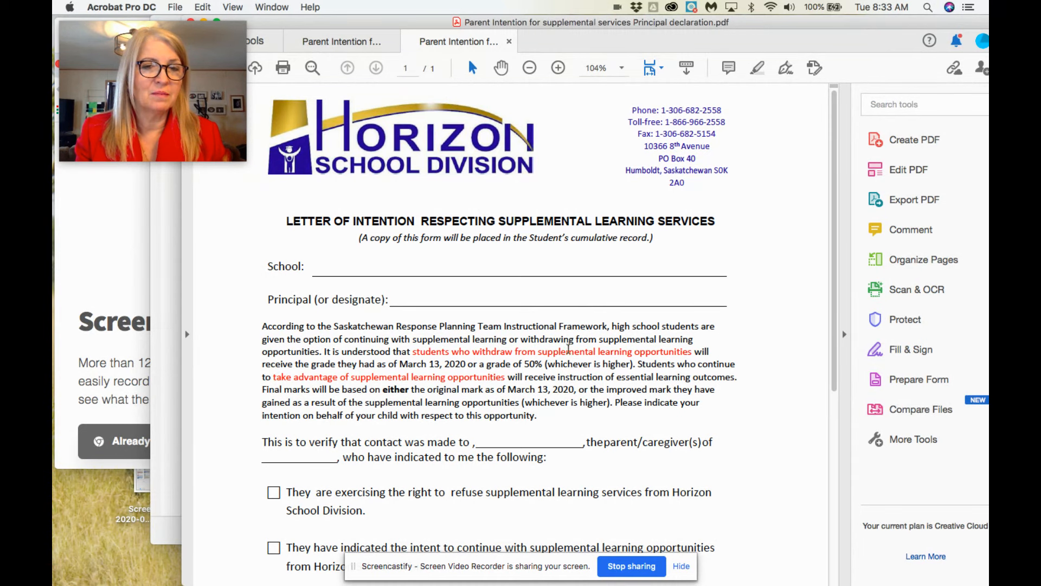
scroll(574, 376, down, 3)
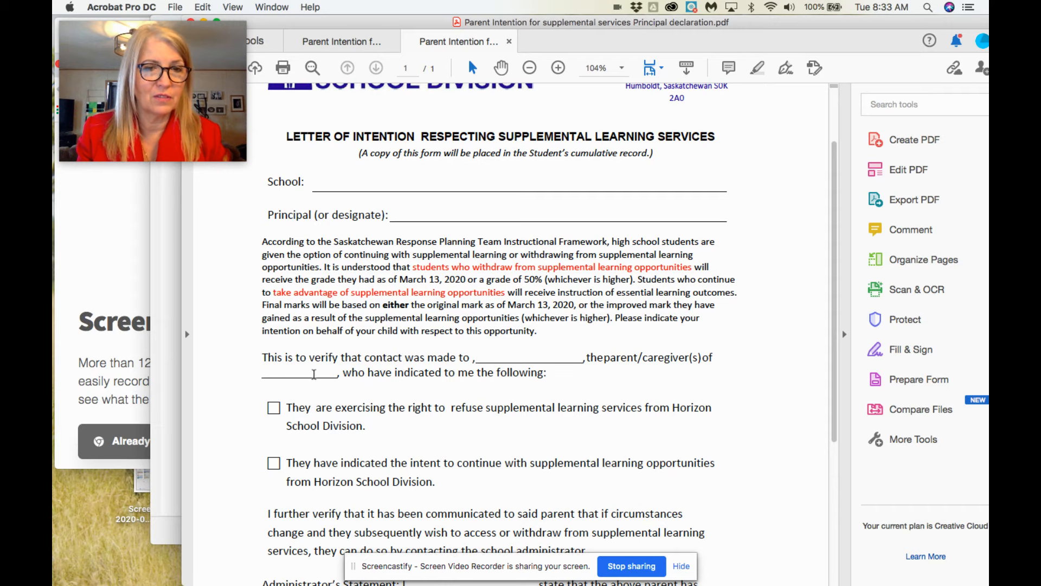
scroll(358, 431, down, 2)
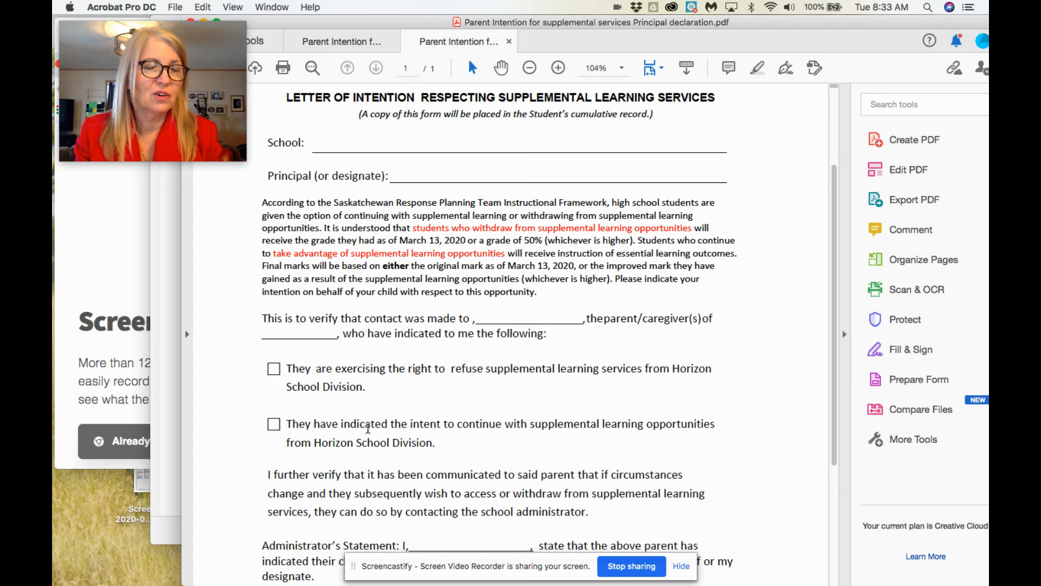
scroll(369, 427, down, 1)
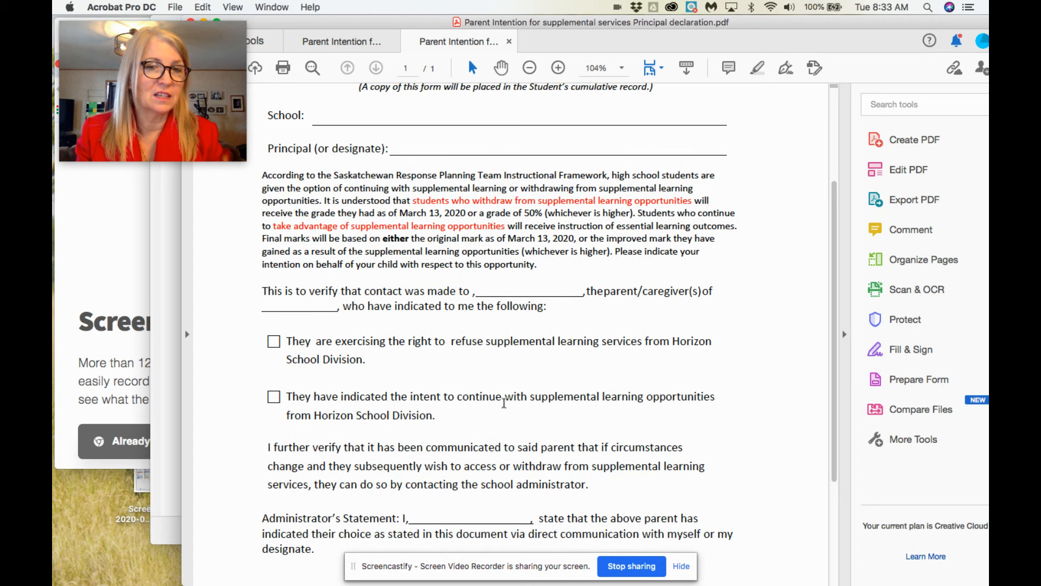
scroll(491, 406, down, 1)
scroll(491, 406, down, 3)
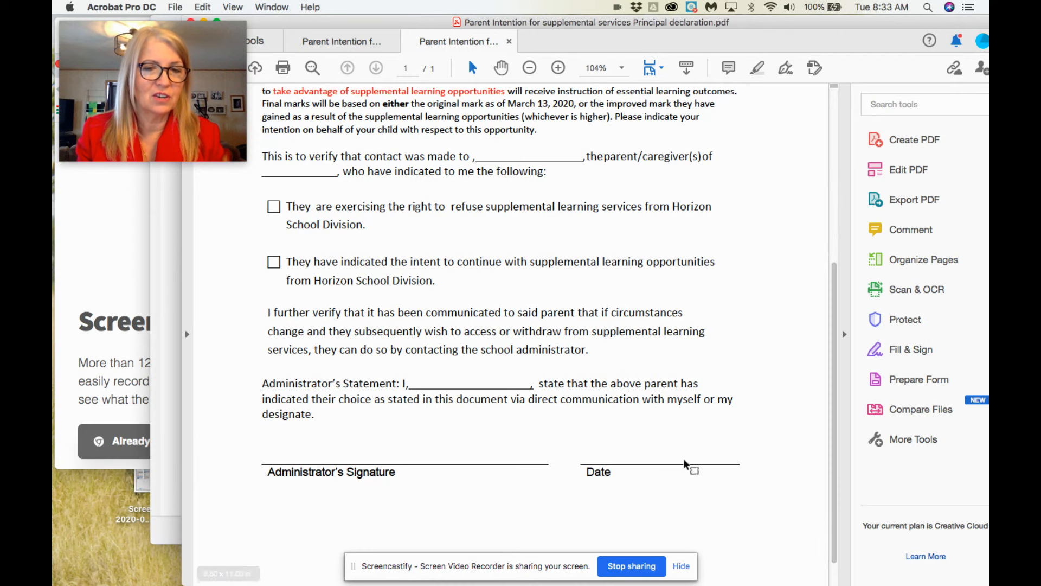
scroll(711, 410, up, 2)
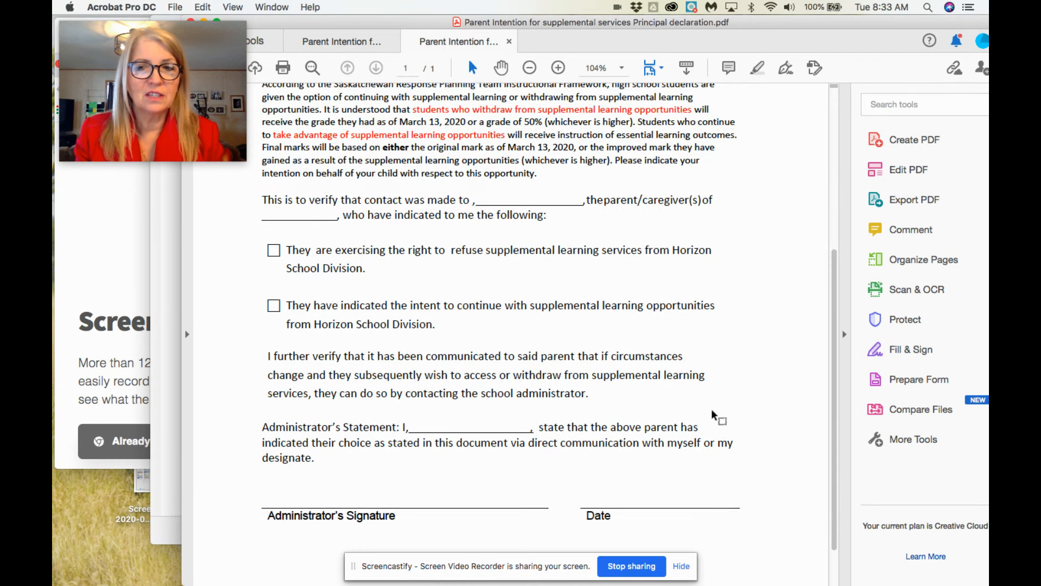
click(906, 353)
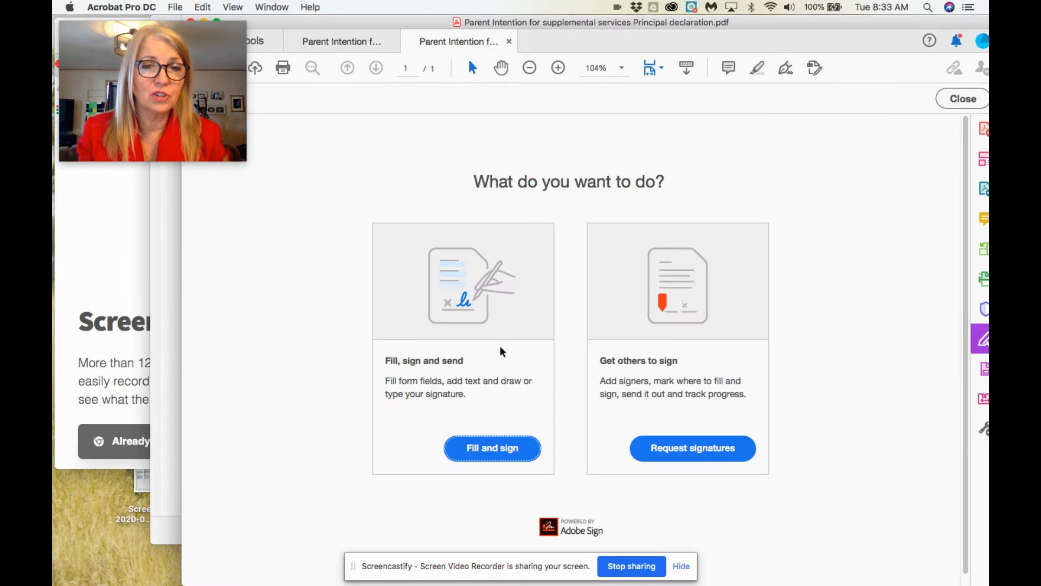
- Start filling in the declaration yourself and enter "hsd" on the School line
click(498, 450)
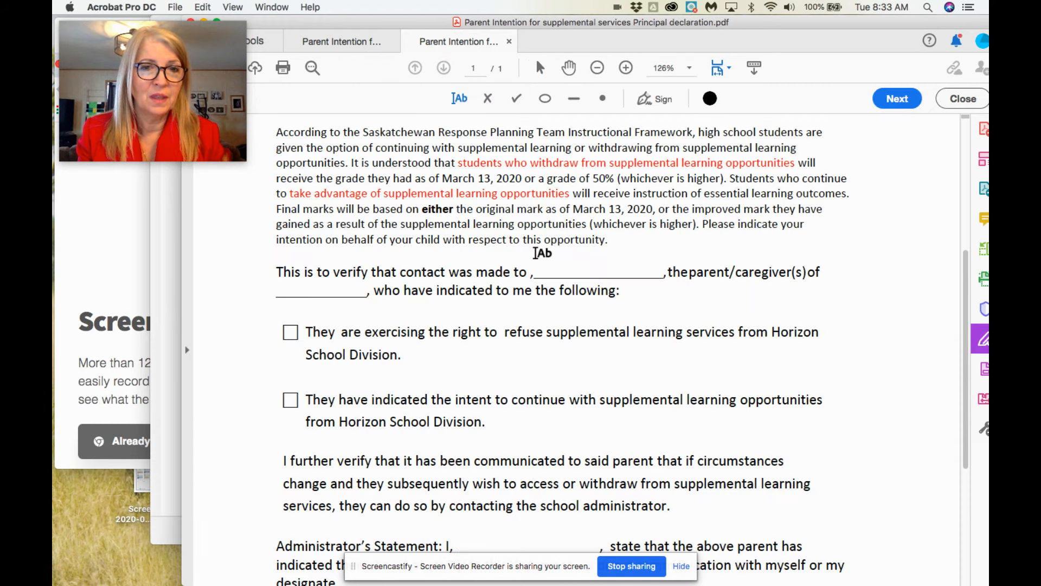
scroll(537, 233, up, 5)
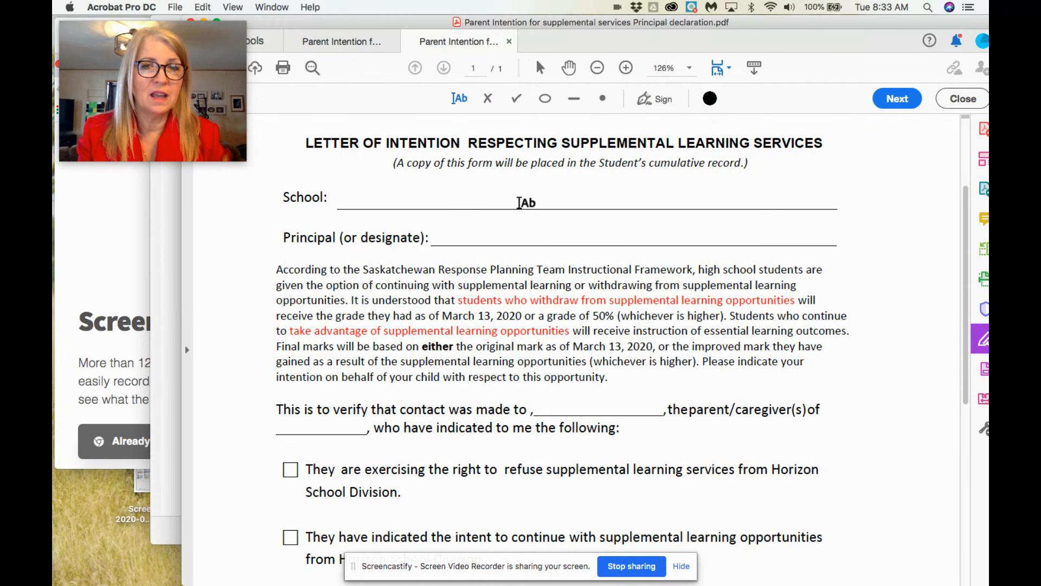
click(519, 203)
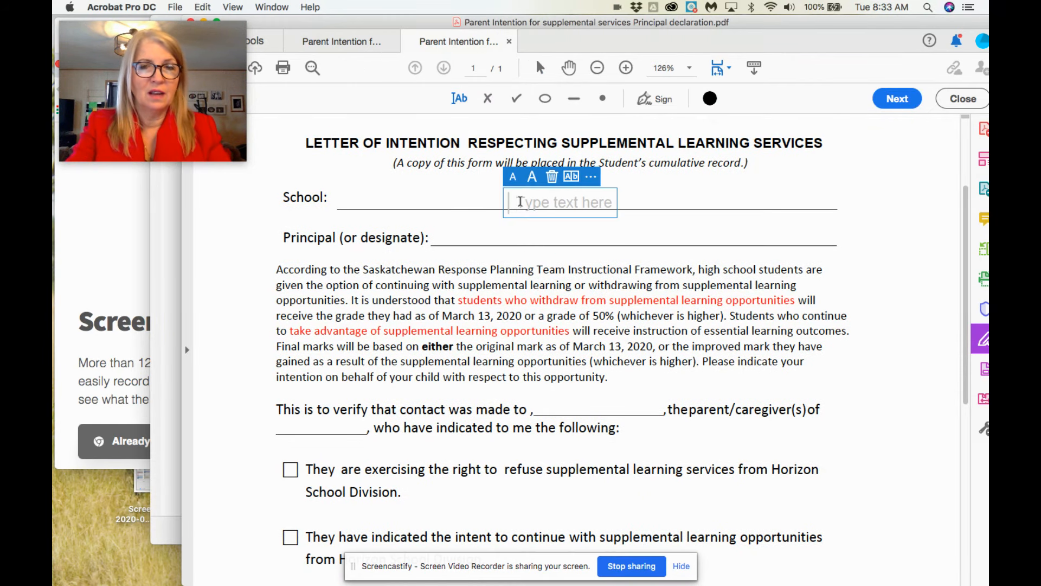
text(s)
key(BackSpace)
text(hsc)
key(BackSpace)
text(d)
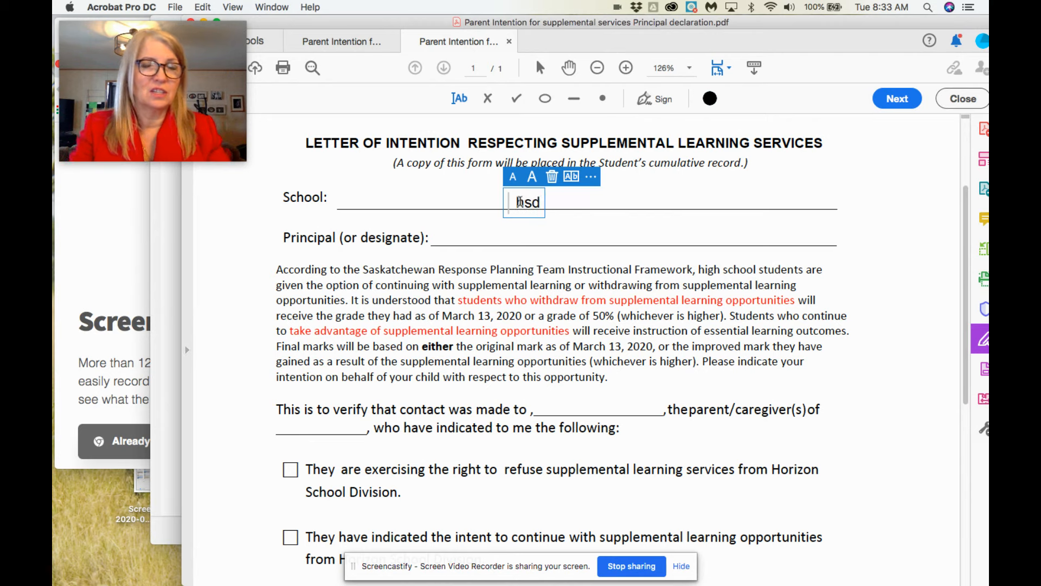
- Enter "My name" on the Principal (or designate) line
click(481, 231)
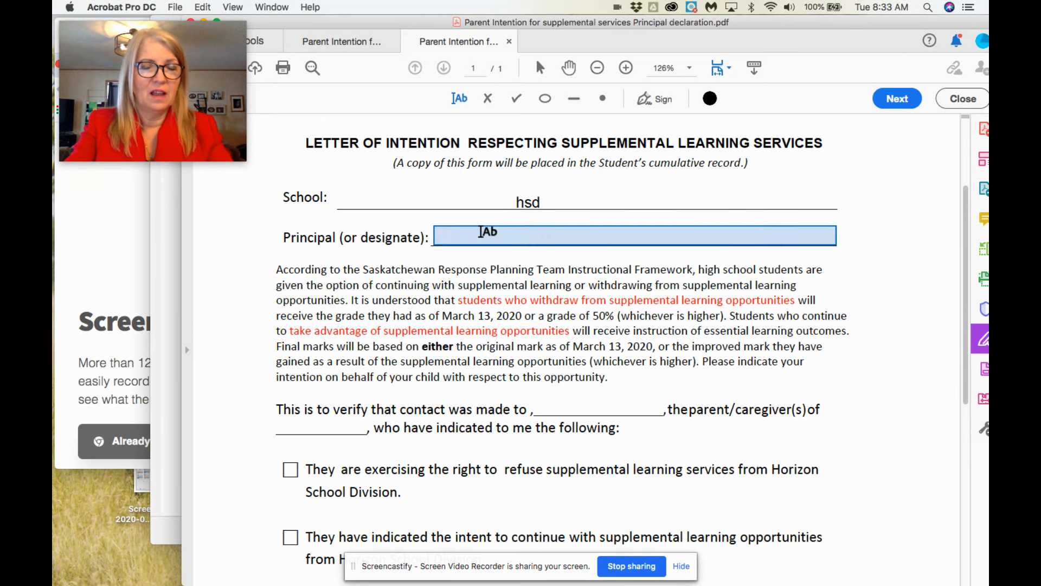
scroll(480, 232, down, 10)
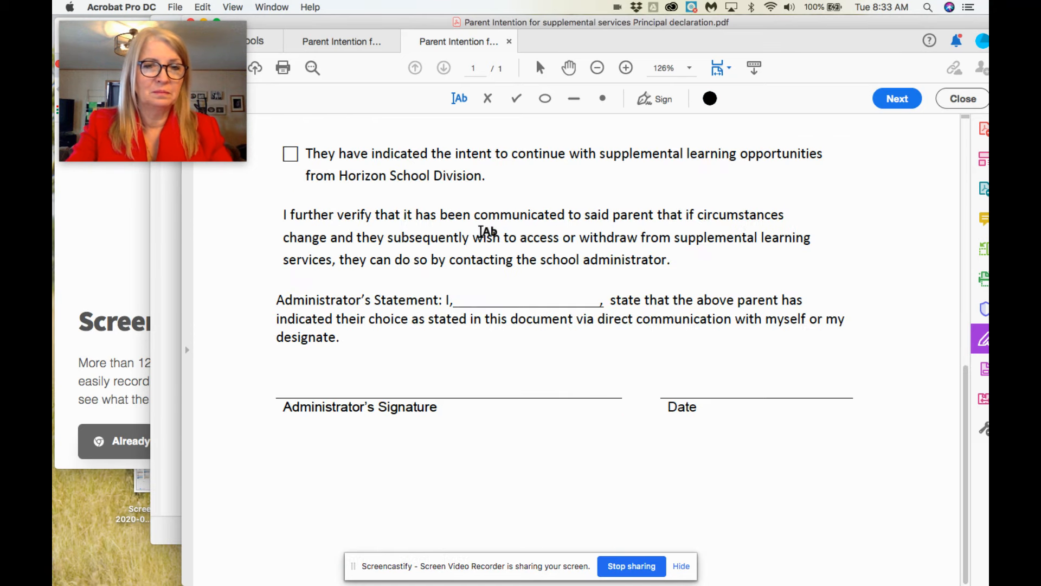
scroll(487, 232, up, 10)
click(486, 232)
text(My name)
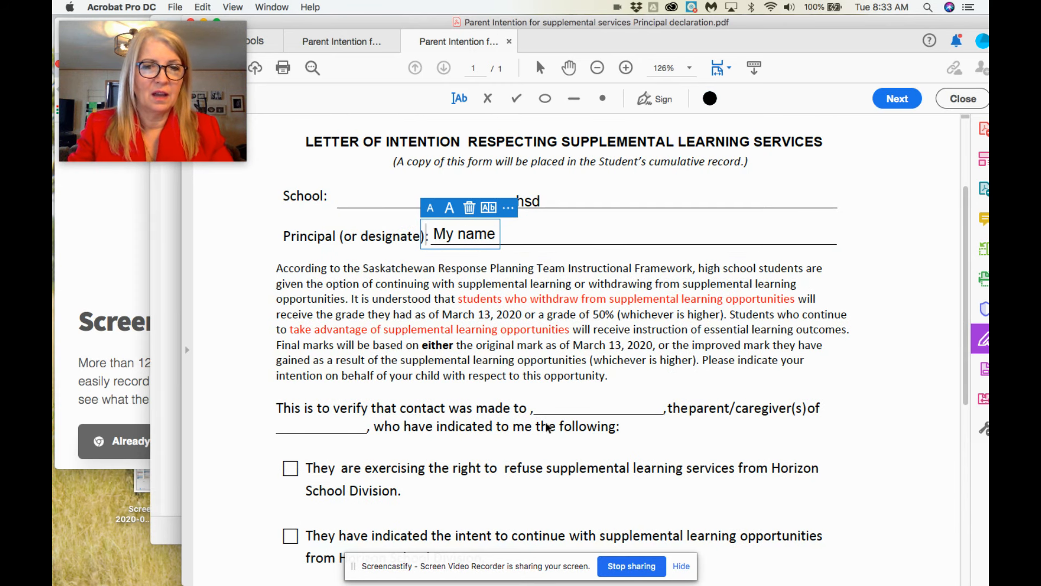
- Fill the contact statement with "this parent" as the parent/caregiver contacted and "their child" as the student
click(544, 404)
text(this parent)
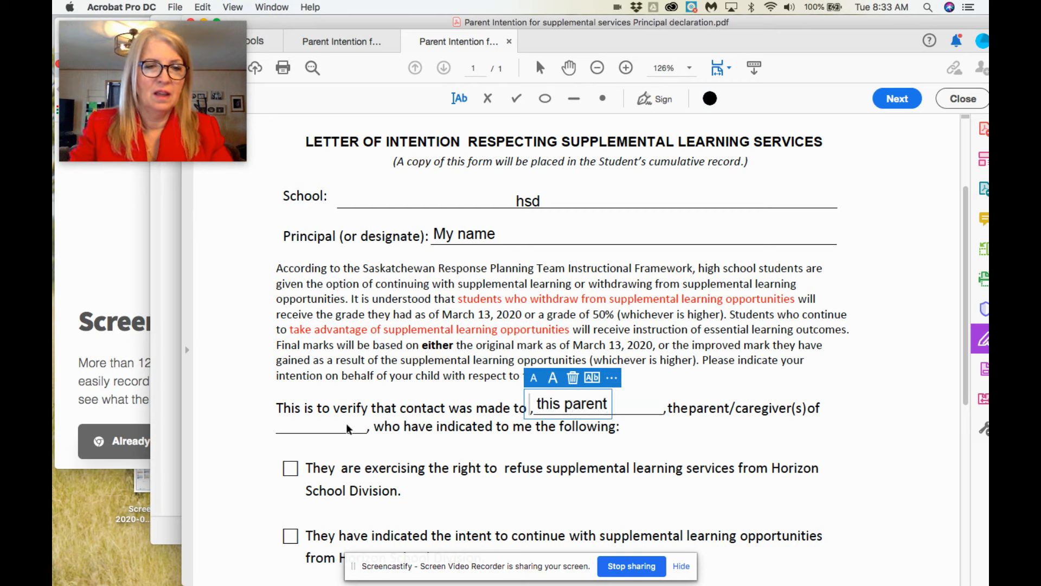
click(347, 429)
text(their child)
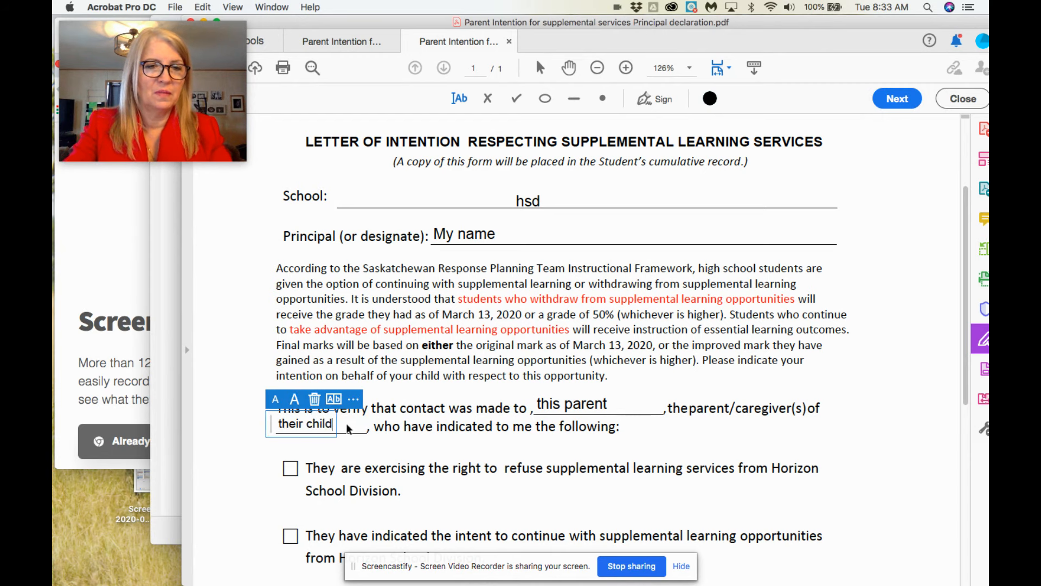
- Tick the box for refusing supplemental learning services and enter "my name" in the Administrator's Statement
click(291, 468)
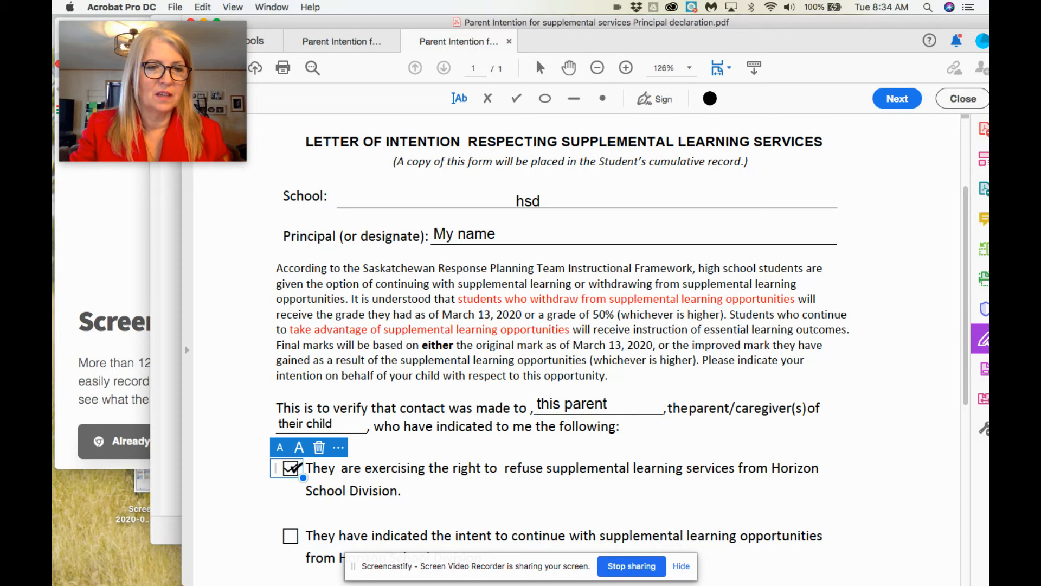
scroll(397, 471, down, 5)
scroll(397, 471, down, 1)
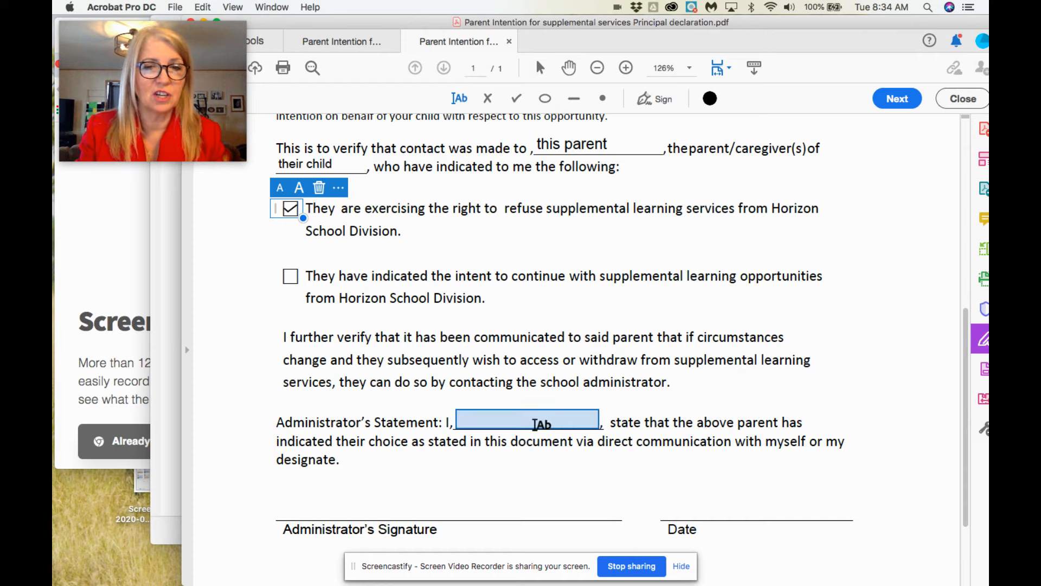
click(536, 422)
text(my name)
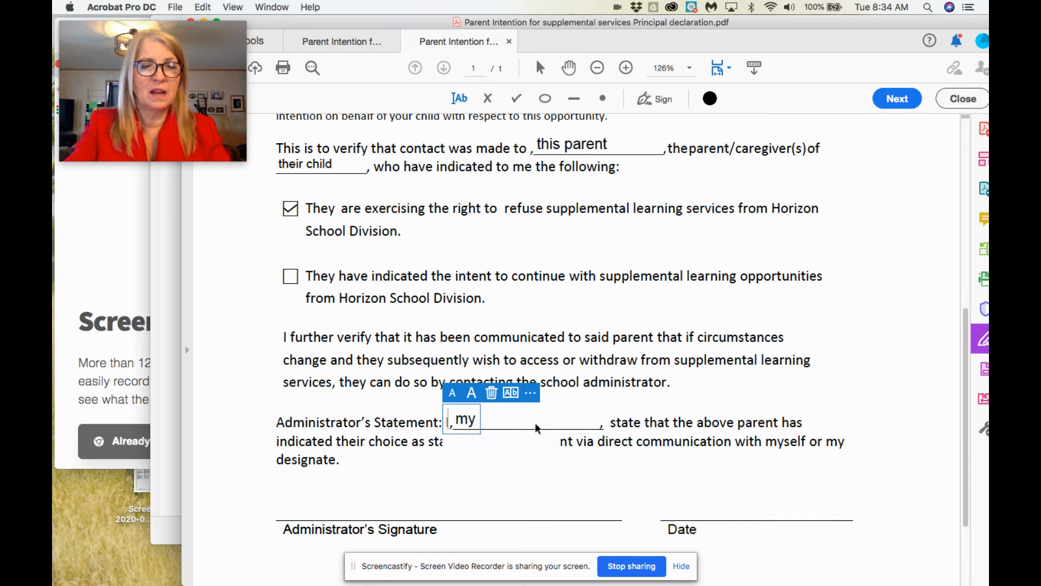
click(504, 503)
click(489, 507)
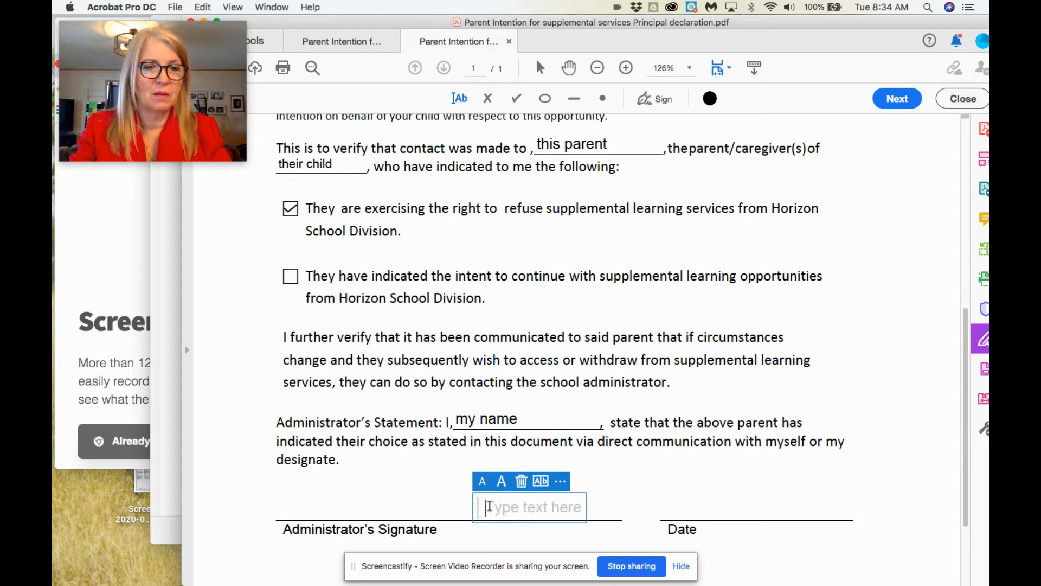
click(341, 496)
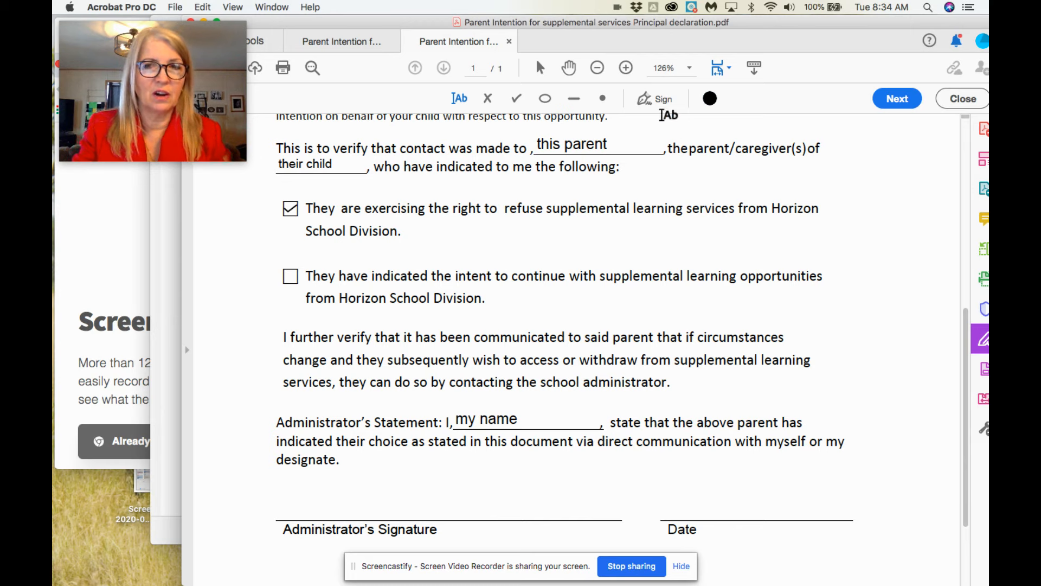
- Create and save typed initials for the principal with the Sign tool
click(660, 103)
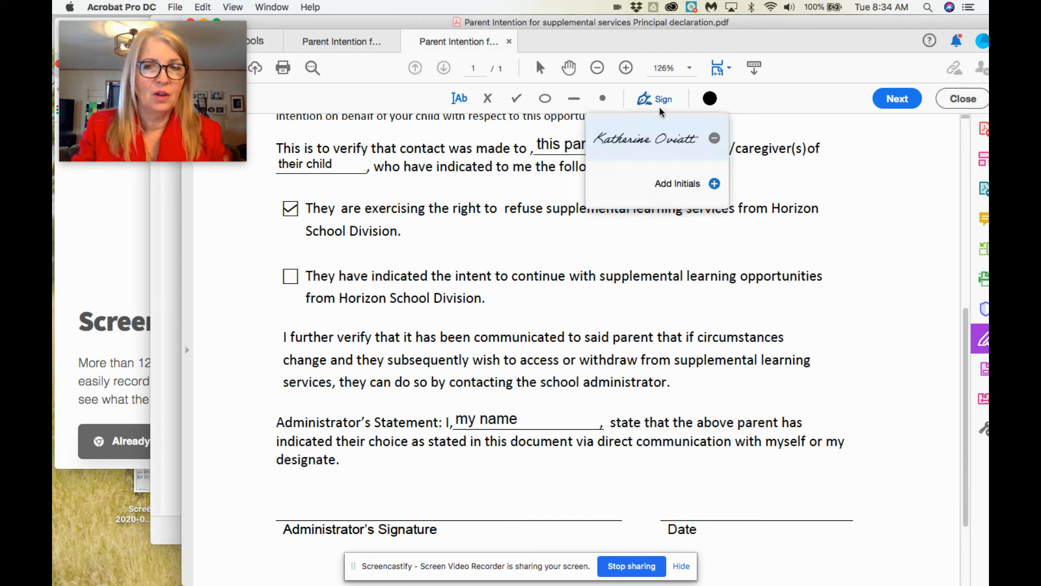
click(673, 185)
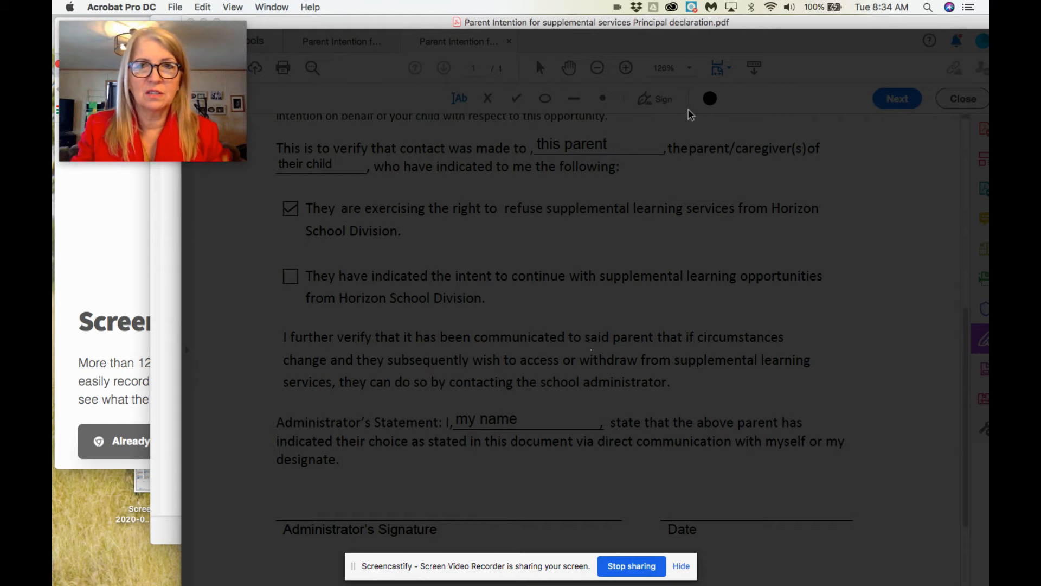
text(ko)
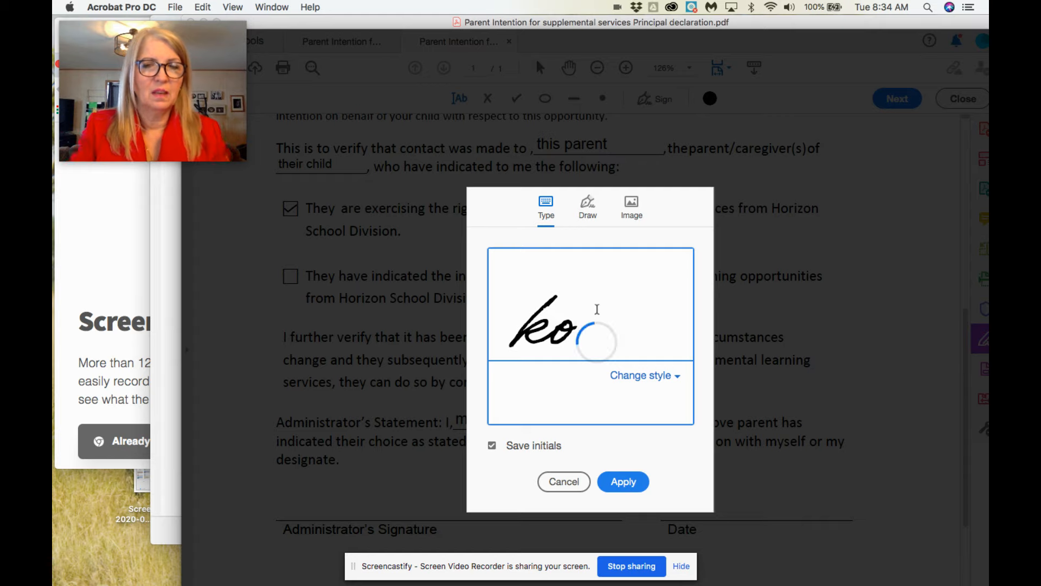
click(628, 486)
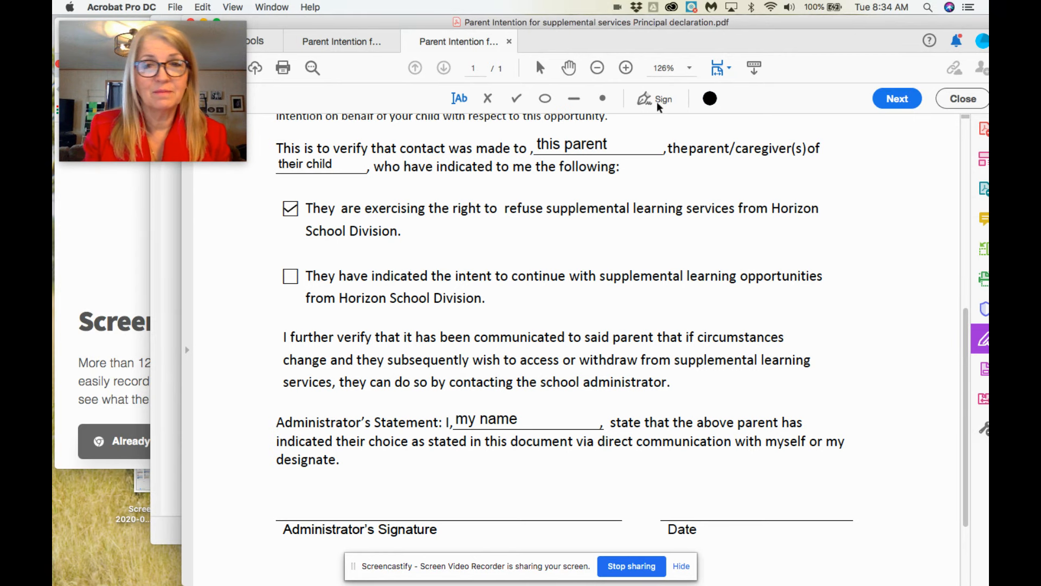
- Place the saved full-name signature on the Administrator's Signature line
click(657, 102)
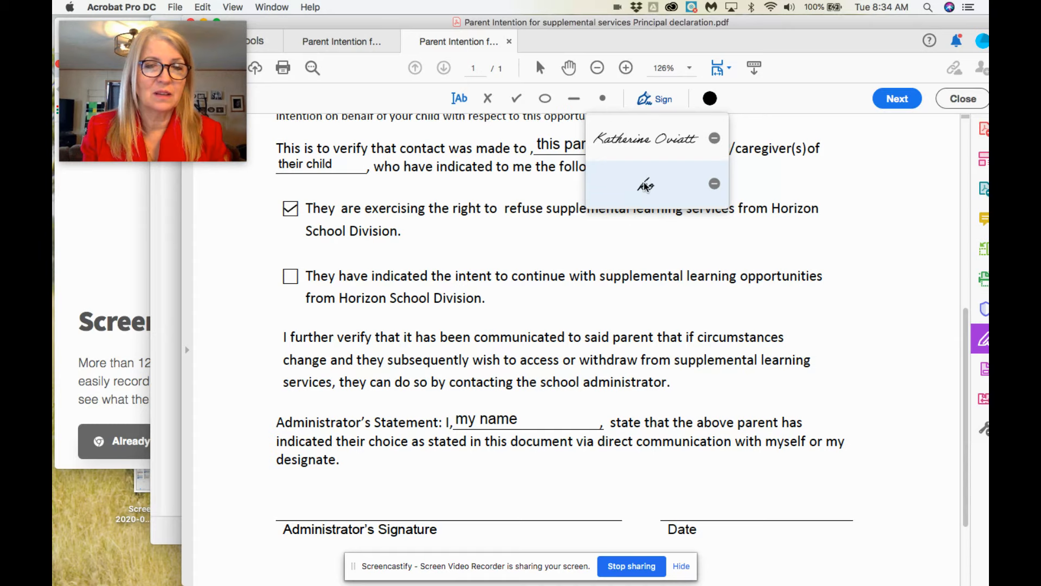
click(646, 145)
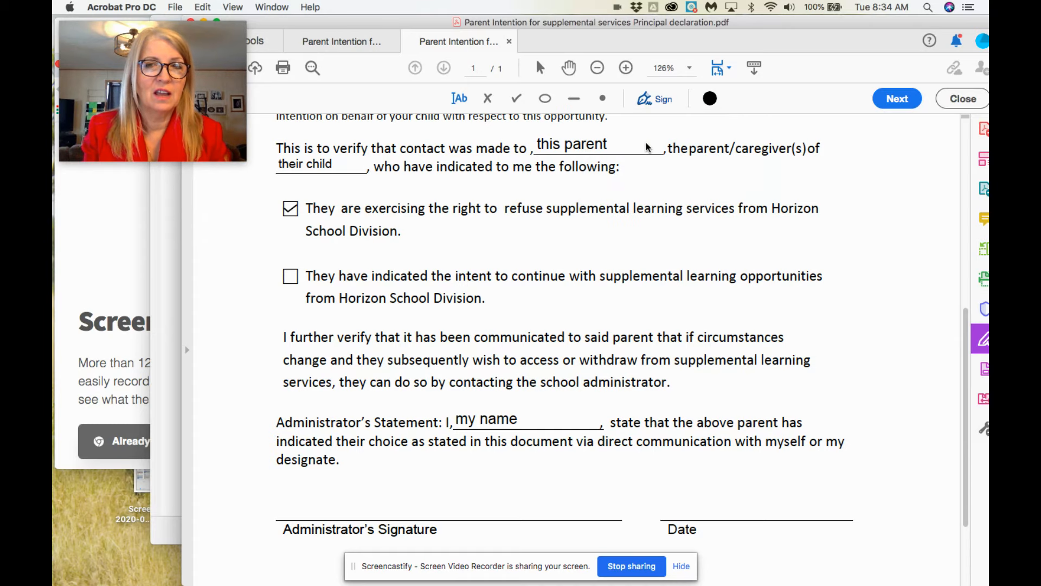
click(610, 201)
mouse_move(624, 201)
mouse_down()
mouse_move(575, 263)
mouse_move(429, 514)
mouse_up()
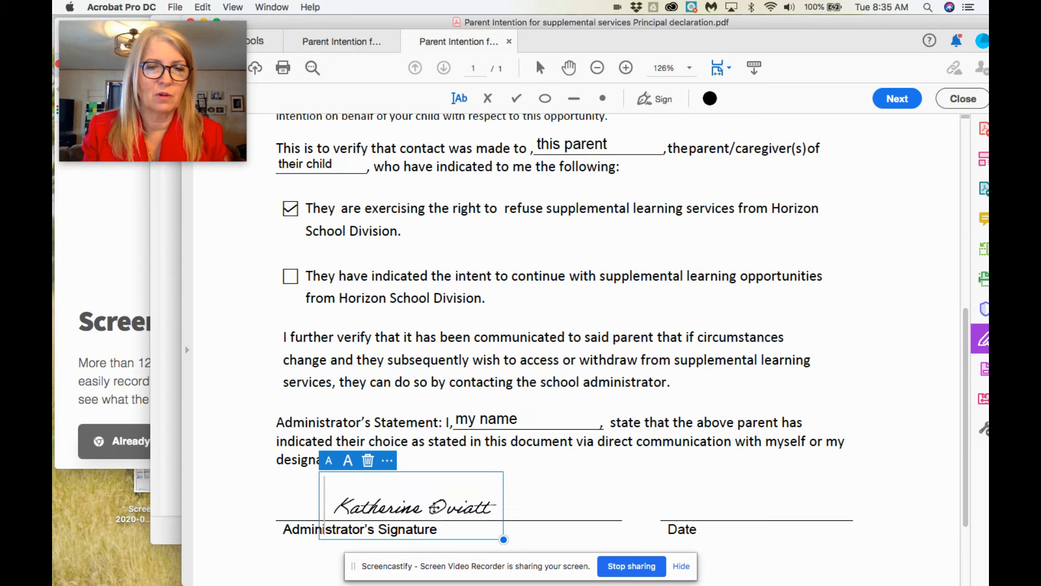
- Enter "March 31, 2020" on the Date line beside the administrator's signature
click(721, 510)
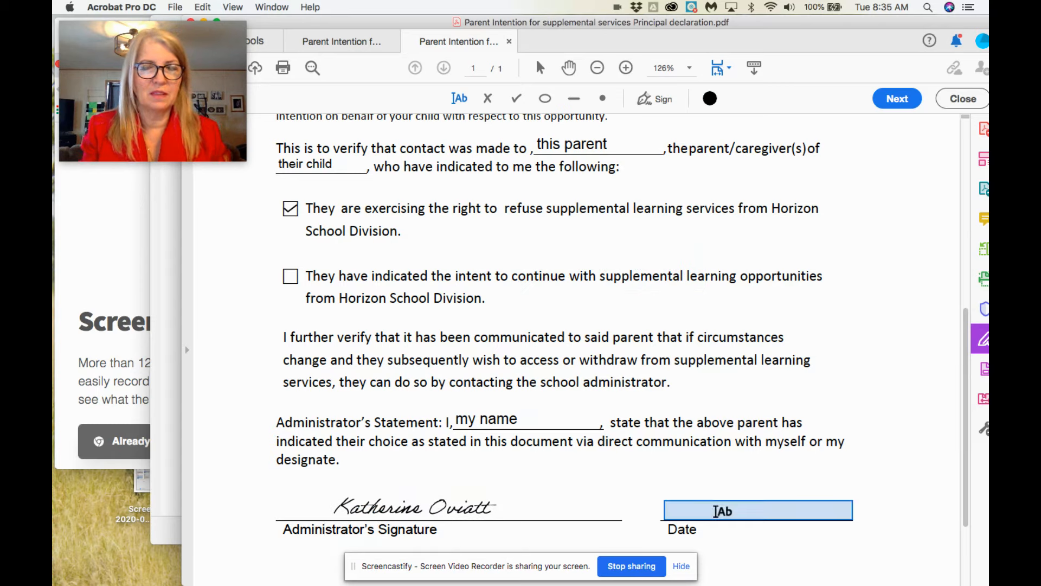
click(719, 510)
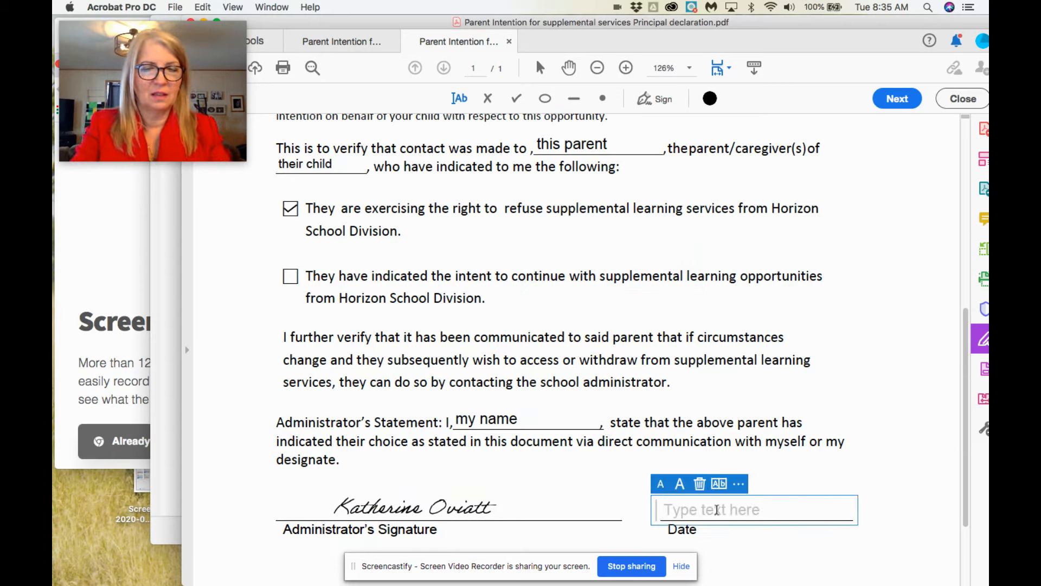
text(March 31, 2020)
scroll(789, 515, down, 4)
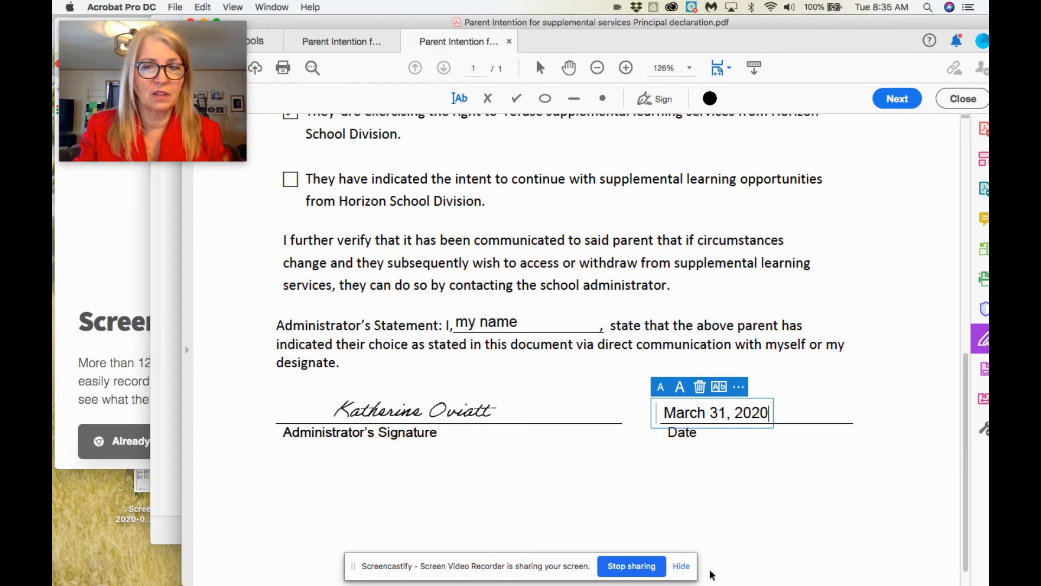
- Hide the screen-sharing notice and exit Fill & Sign
click(681, 566)
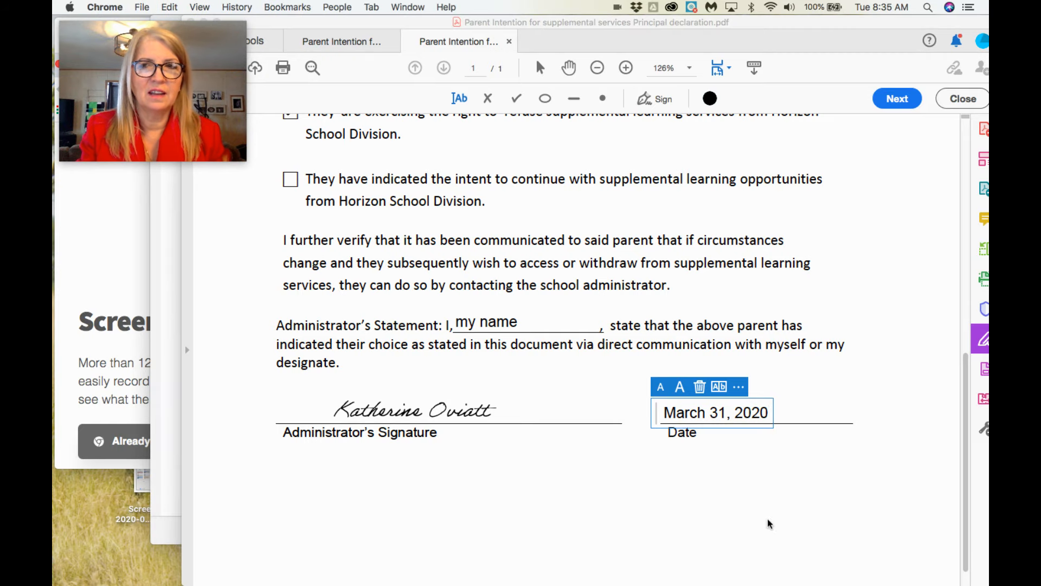
drag(879, 24, 835, 25)
click(917, 98)
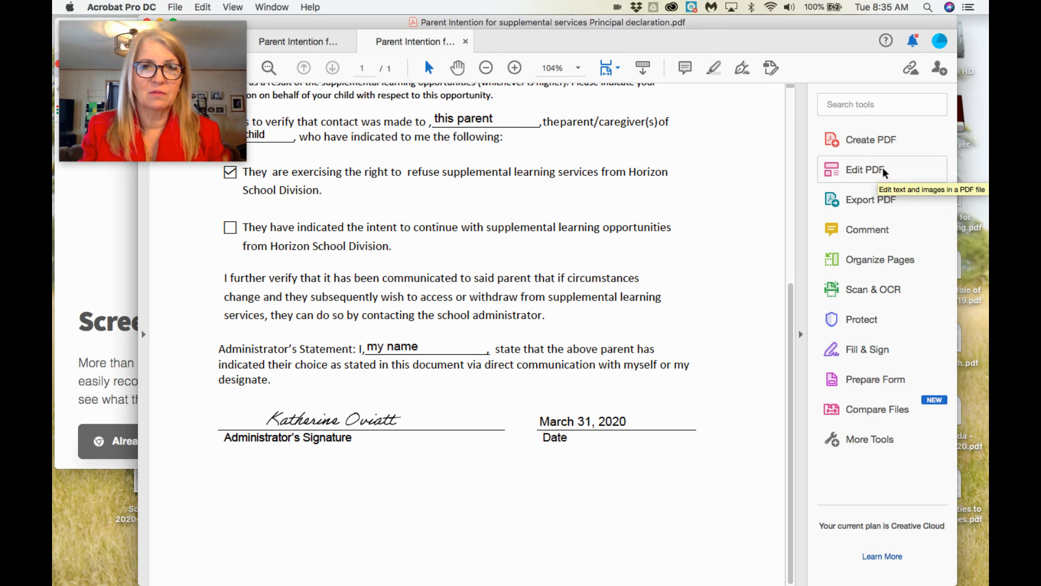
- Open the declaration in Edit PDF, remove the "this parent" text from the contact statement and leave editing
click(884, 171)
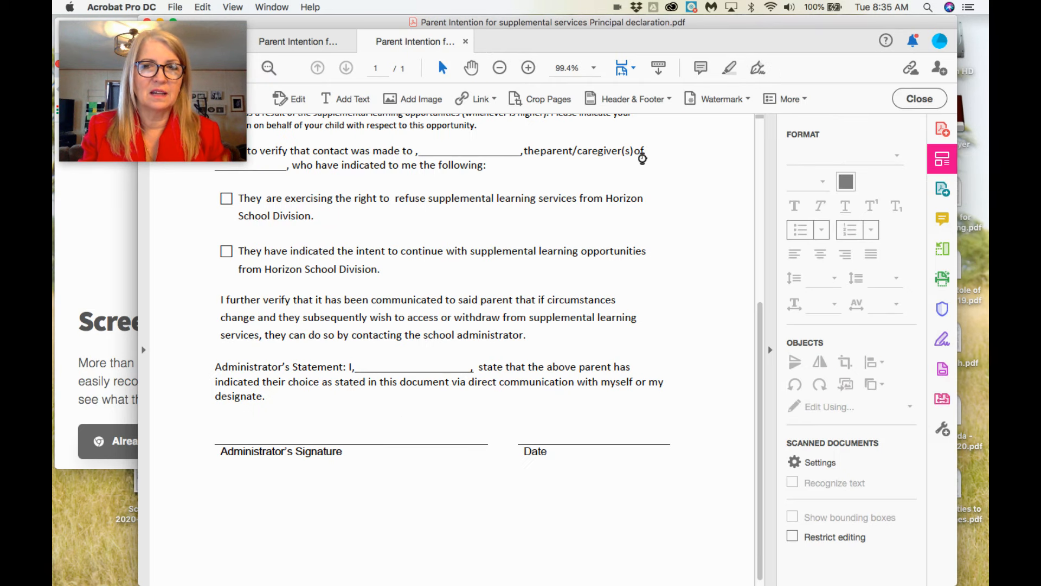
click(475, 164)
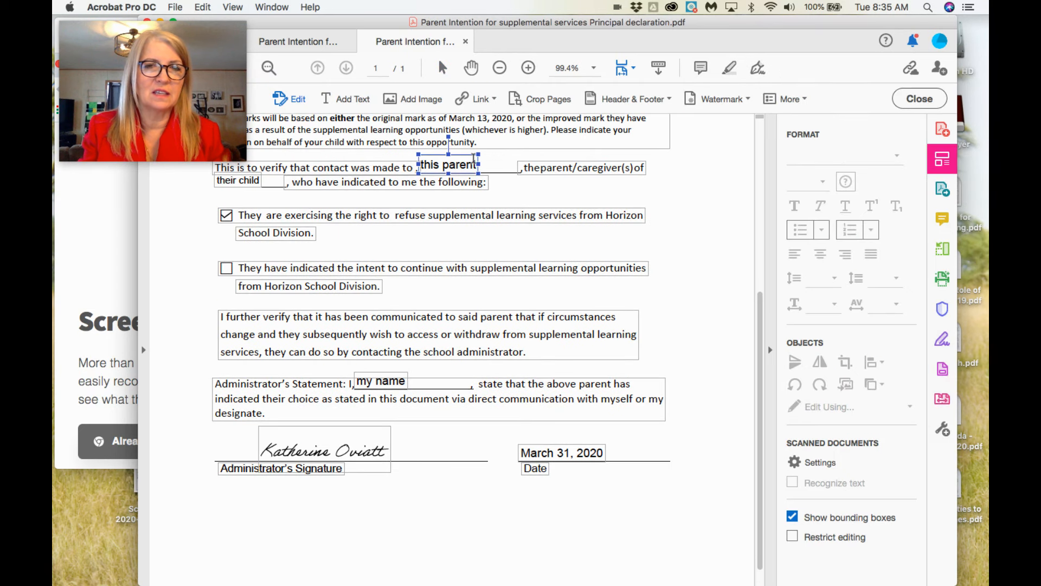
key(BackSpace)
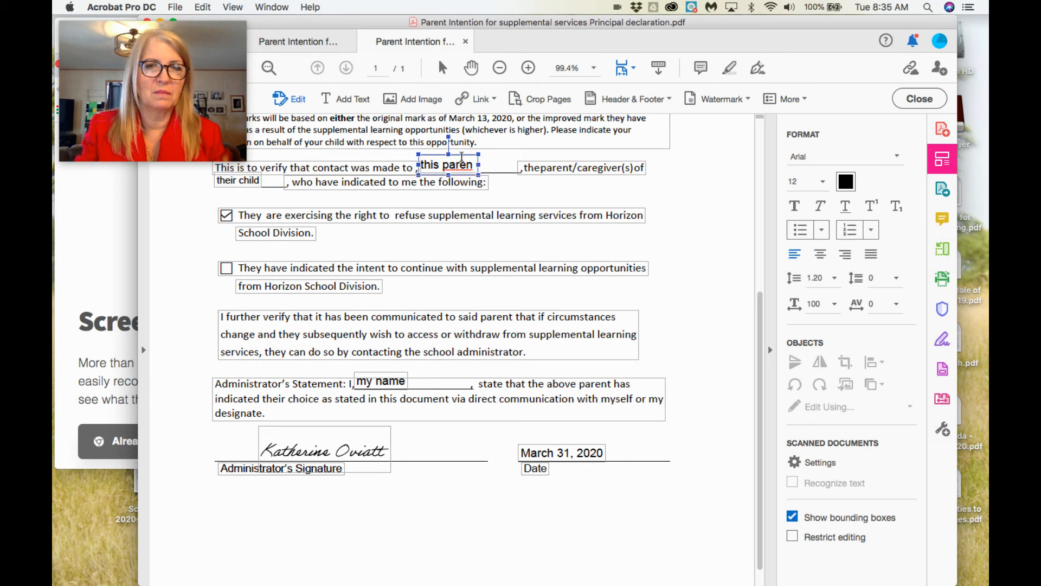
click(461, 154)
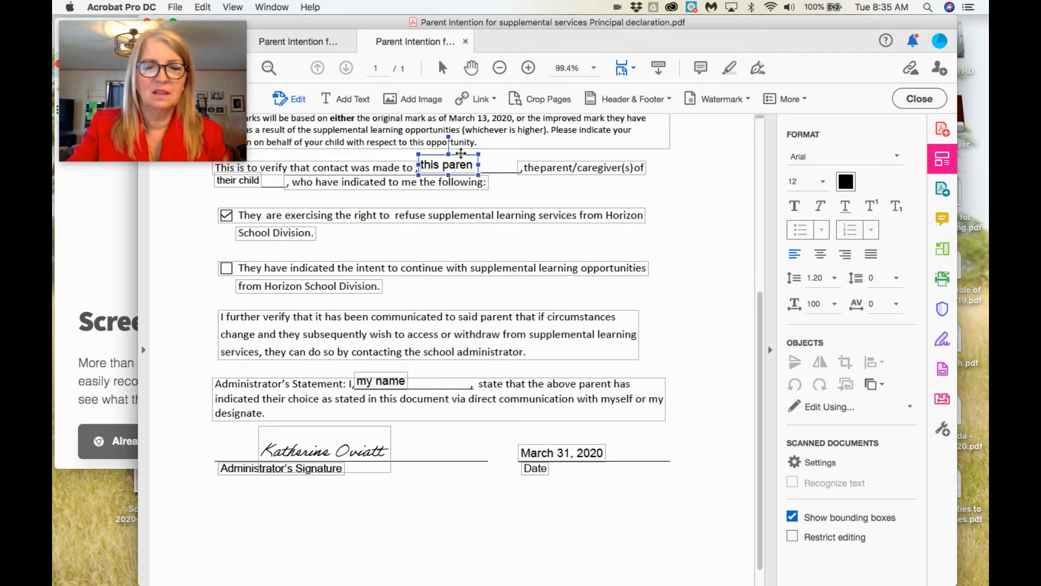
key(Delete)
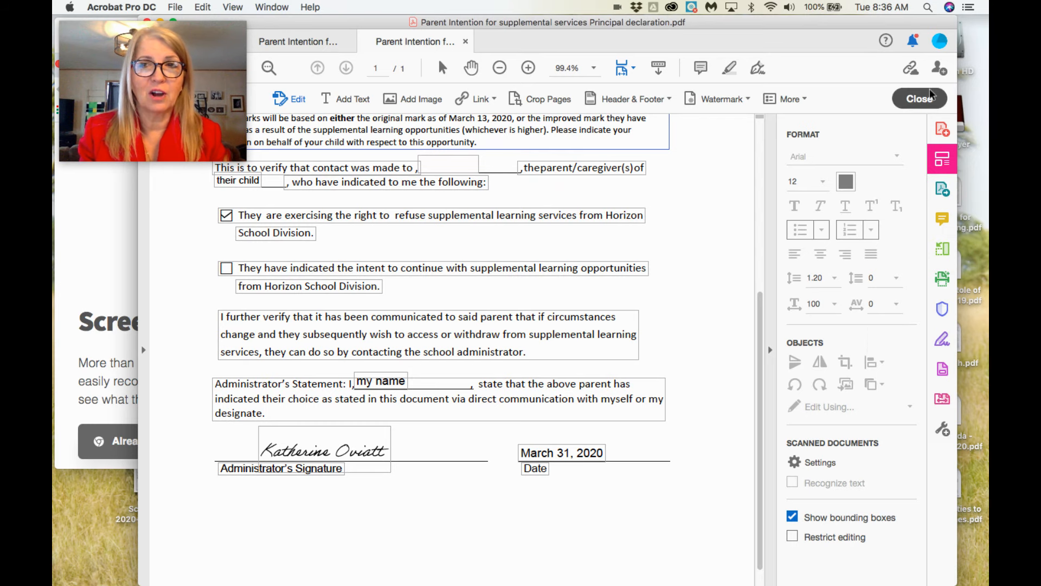
click(921, 99)
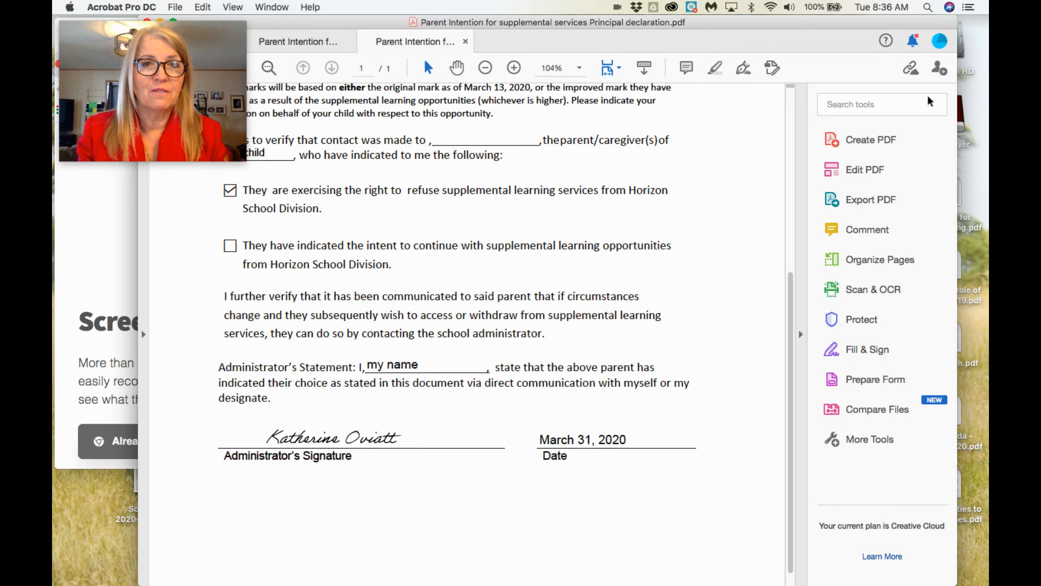
drag(611, 19, 603, 75)
click(738, 30)
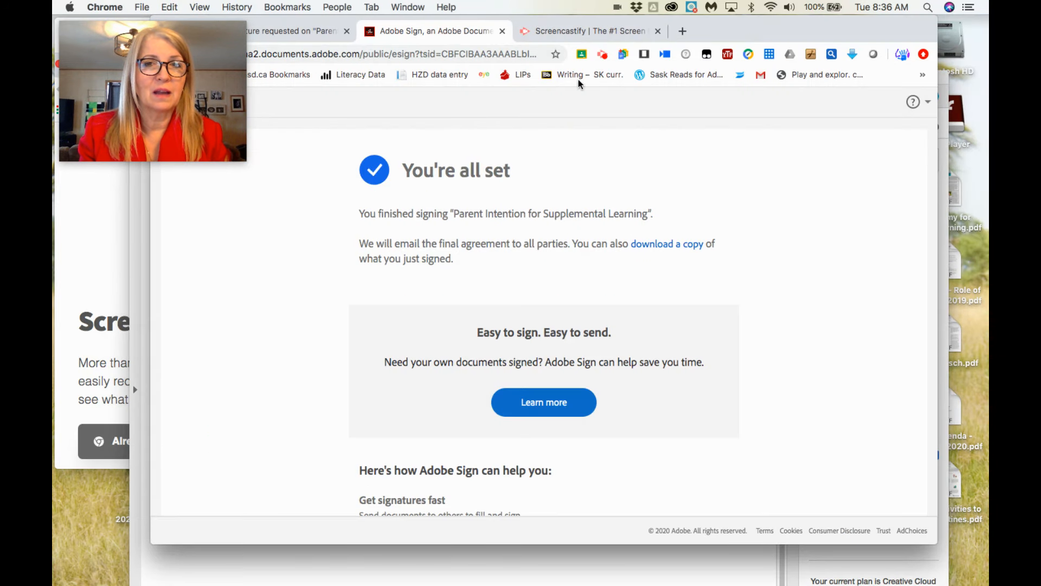
click(603, 55)
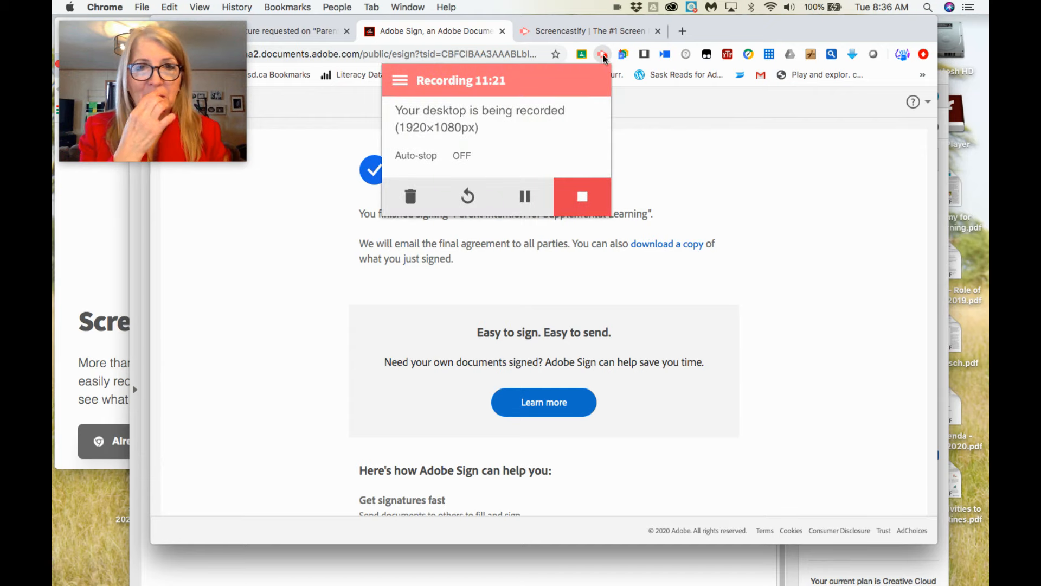